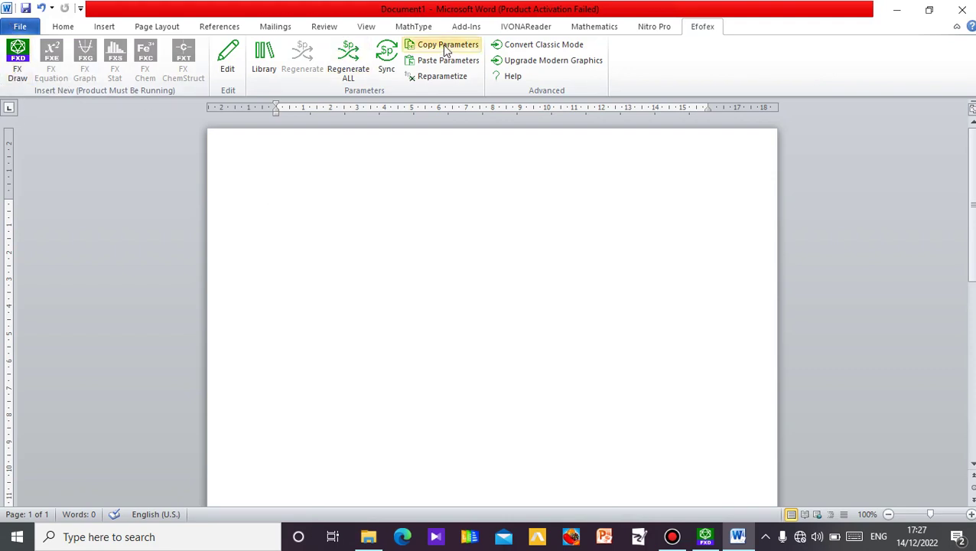
# Start a new FX Draw drawing, hide the grid, and drag out a Pascal's triangle for rows 0 to 5.
pyautogui.click(6, 66)
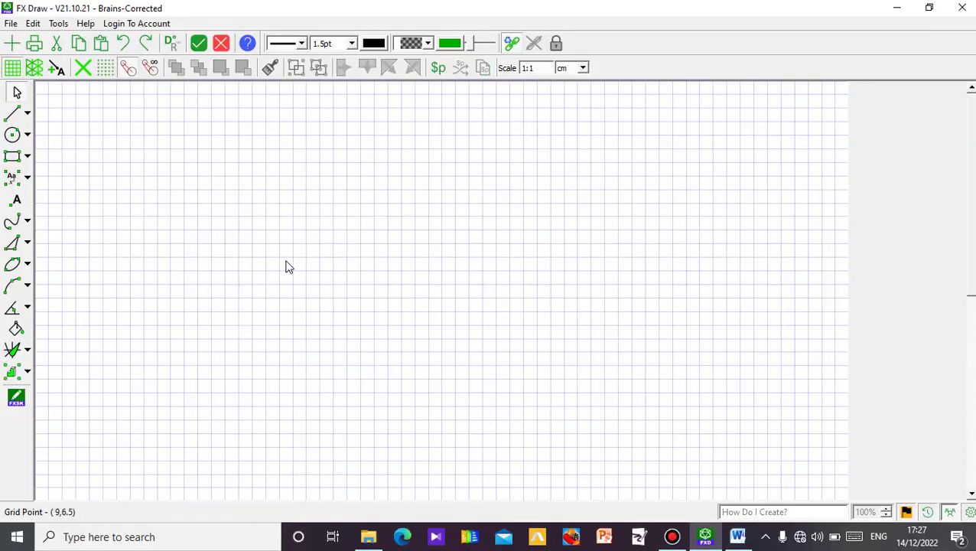
pyautogui.click(15, 68)
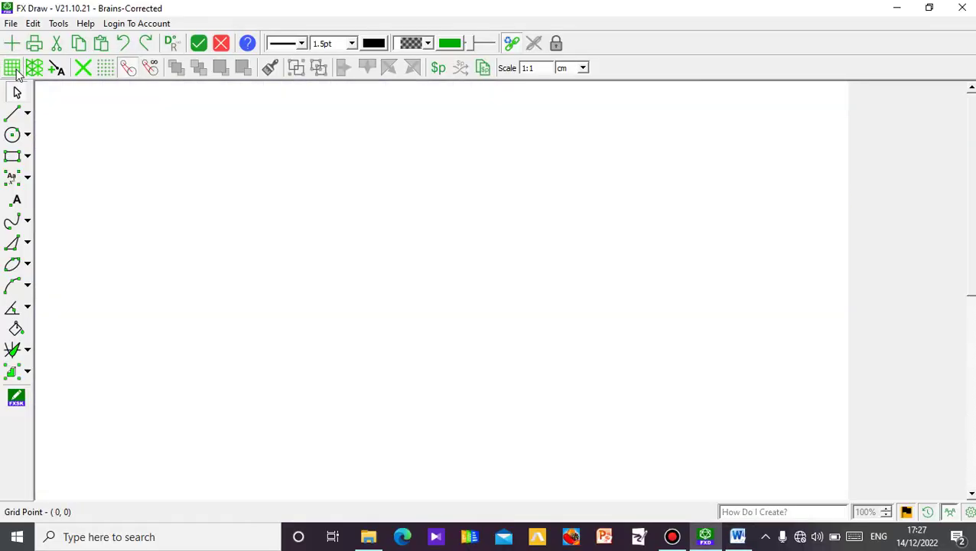
pyautogui.click(28, 351)
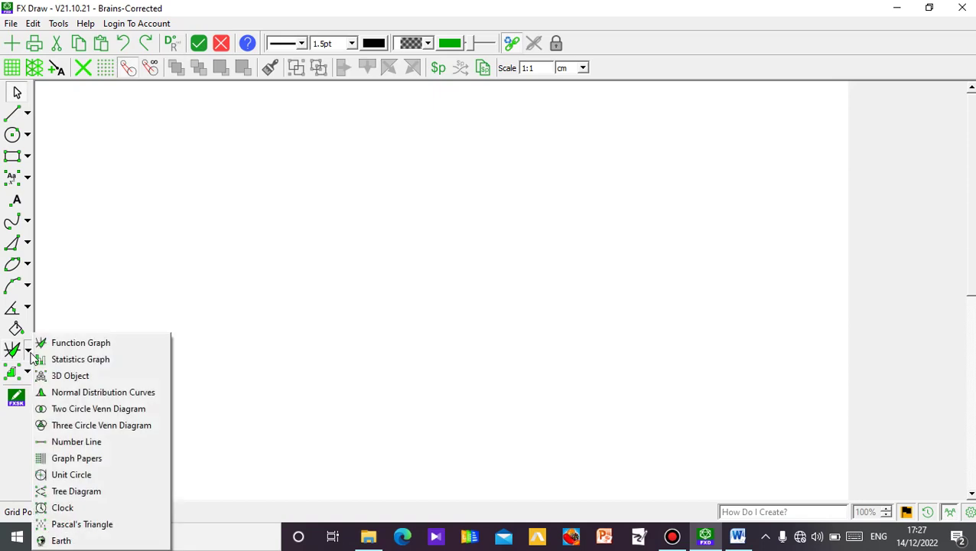
pyautogui.click(84, 526)
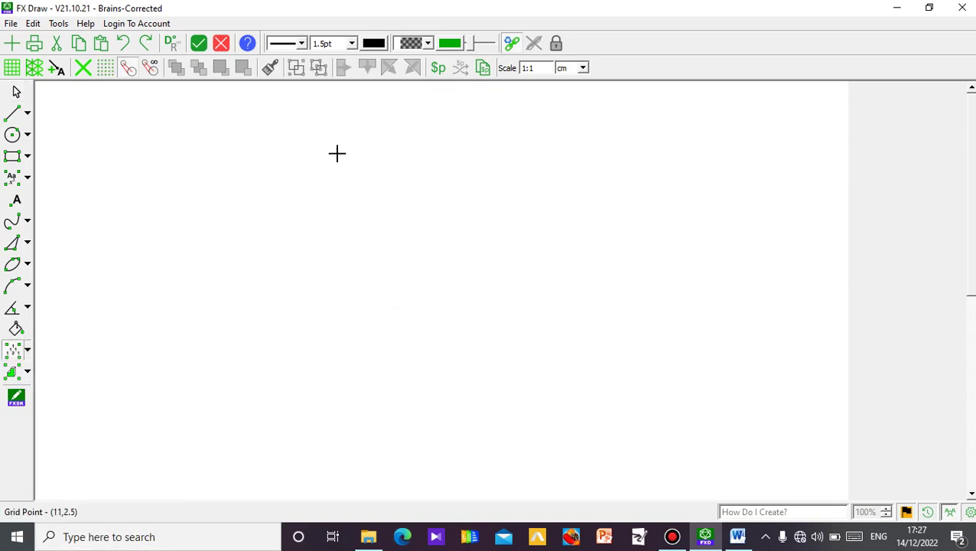
pyautogui.moveTo(333, 147); pyautogui.dragTo(618, 405)
pyautogui.click(19, 92)
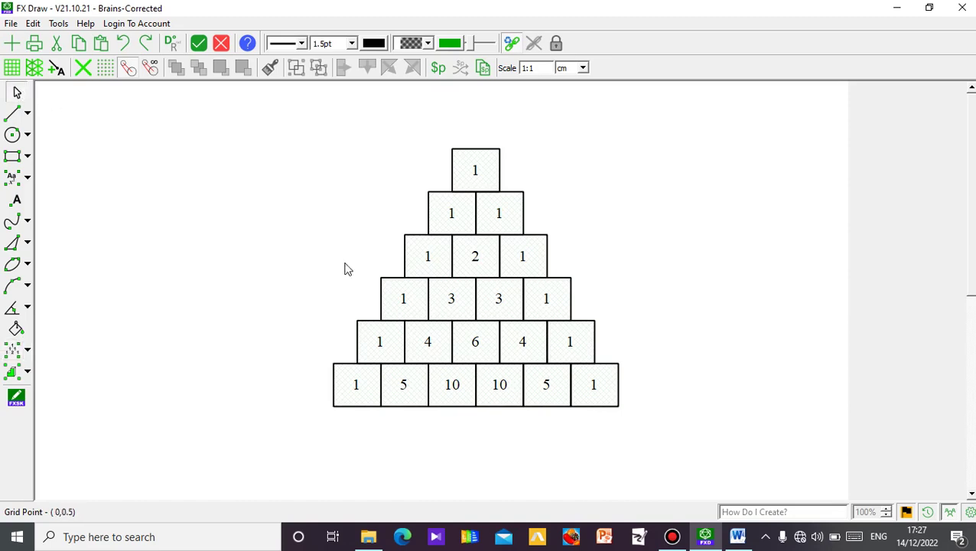
# Try solid and dotted fill patterns on the triangle's boxes, settling on a solid fill.
pyautogui.click(480, 283)
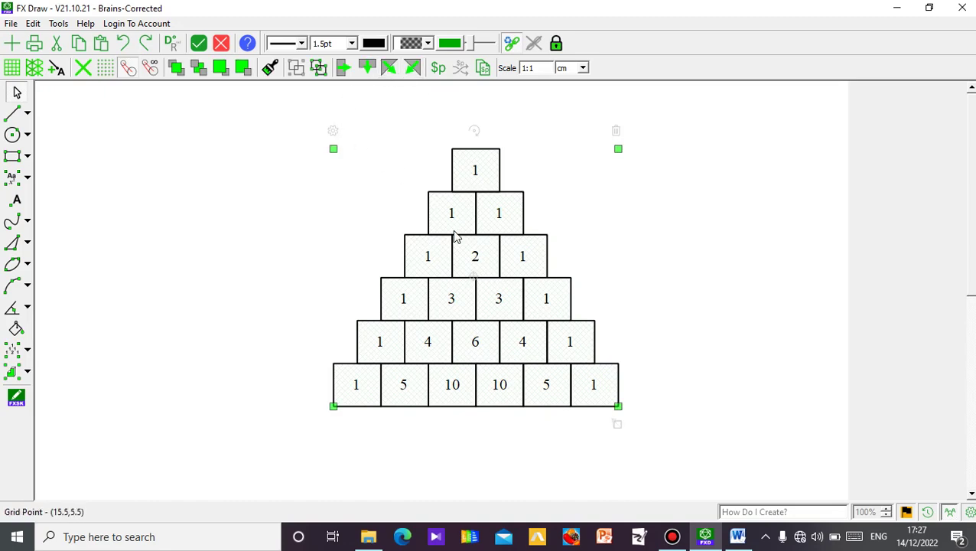
pyautogui.click(428, 45)
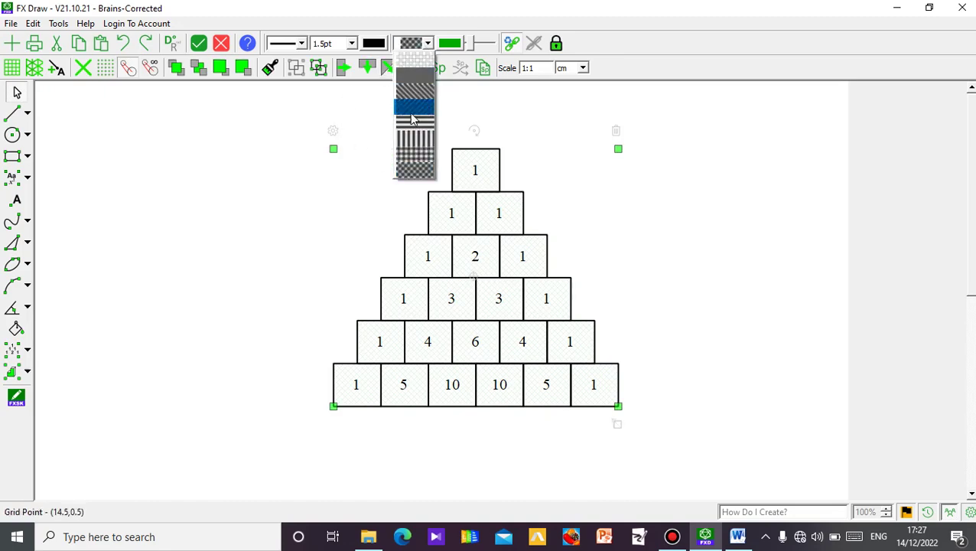
pyautogui.click(422, 85)
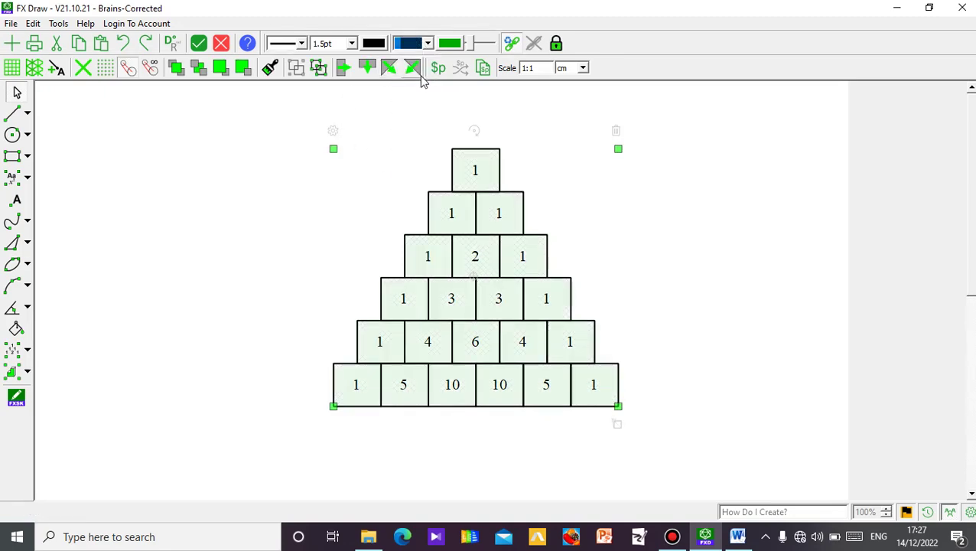
pyautogui.click(724, 292)
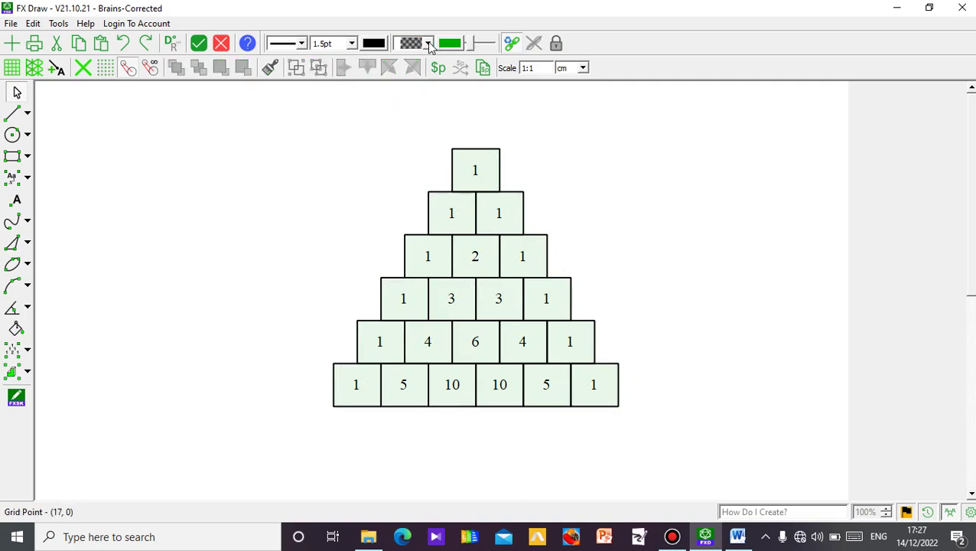
pyautogui.click(428, 44)
pyautogui.click(423, 159)
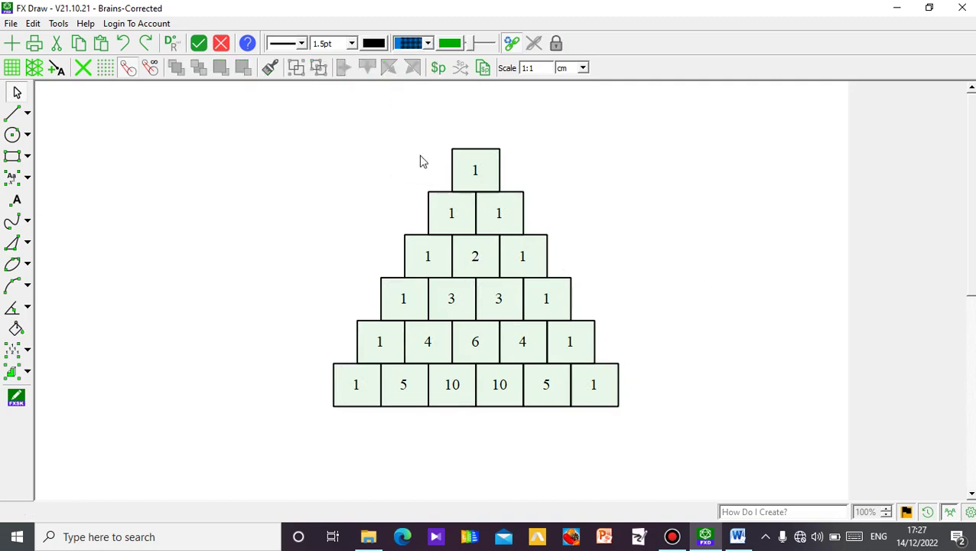
pyautogui.click(462, 251)
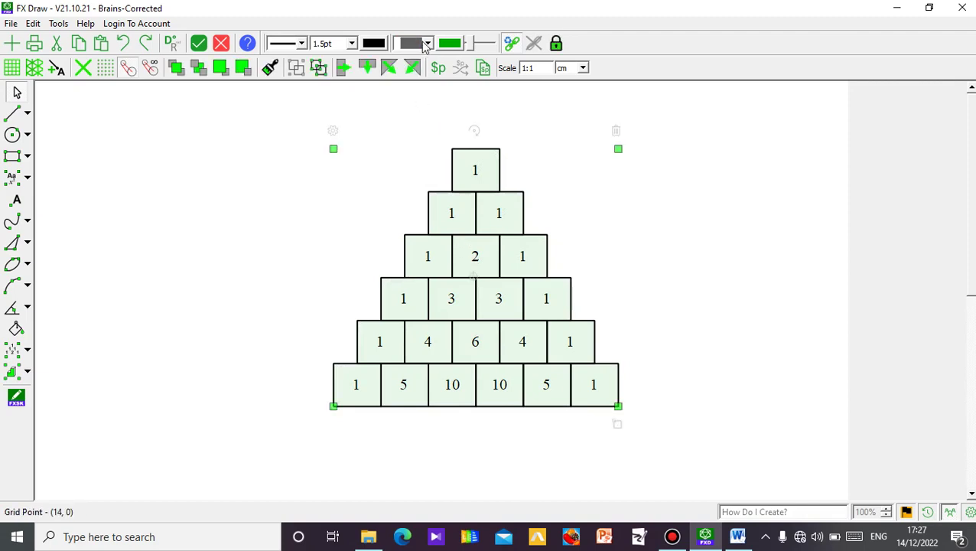
pyautogui.click(428, 44)
pyautogui.click(414, 156)
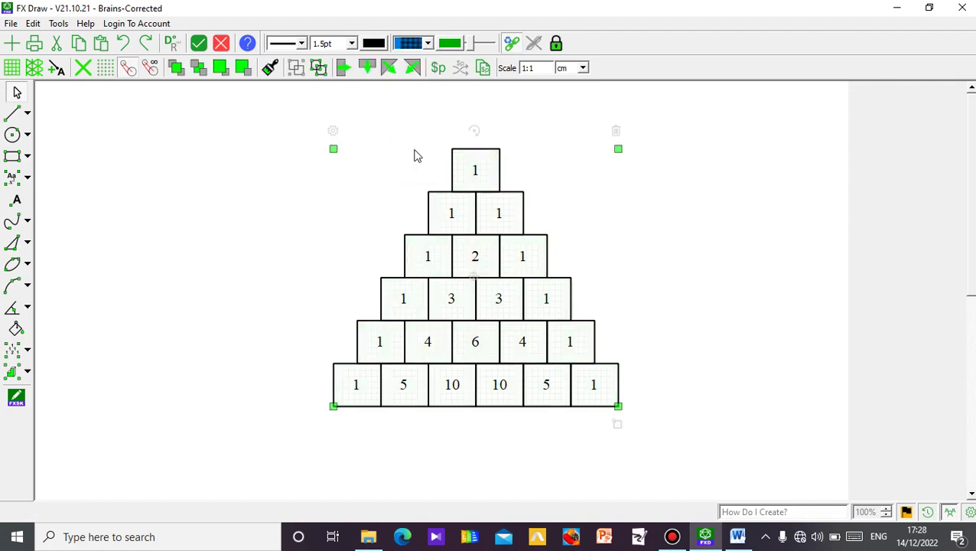
pyautogui.click(428, 44)
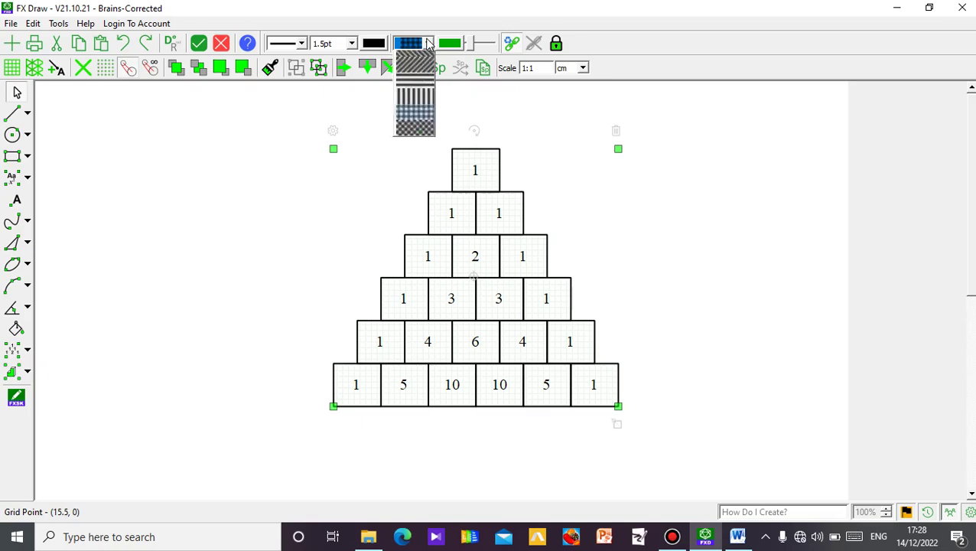
pyautogui.click(419, 78)
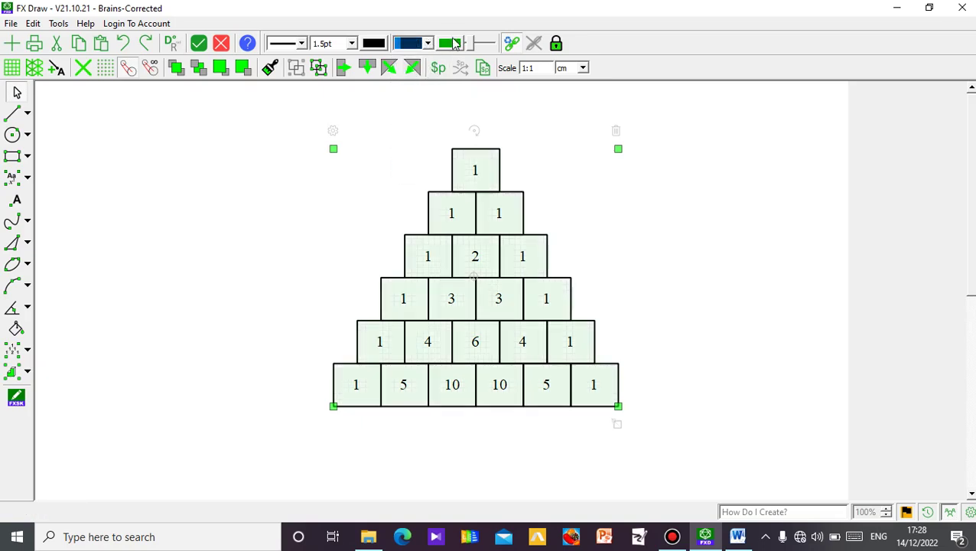
# Make the boxes' fill colour red, then select everything in the drawing.
pyautogui.click(411, 43)
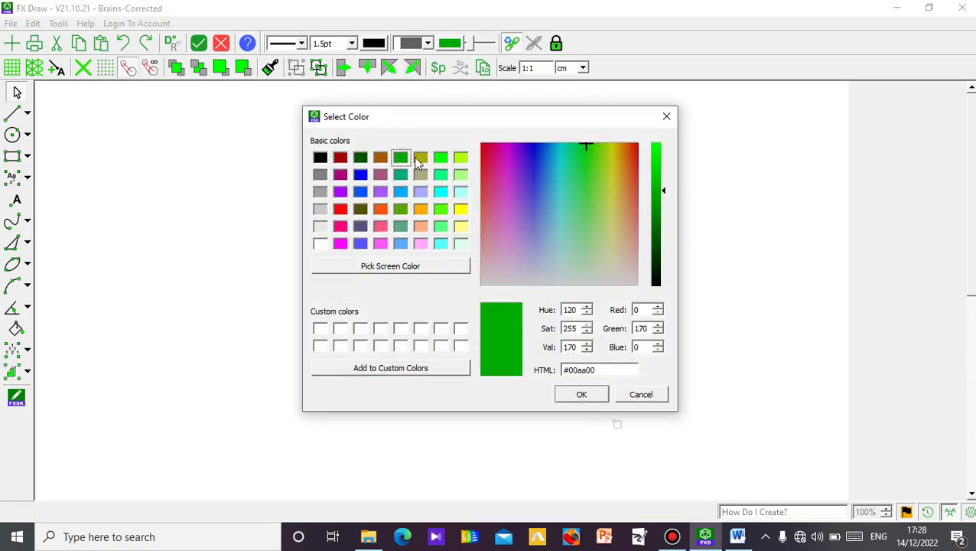
pyautogui.click(345, 213)
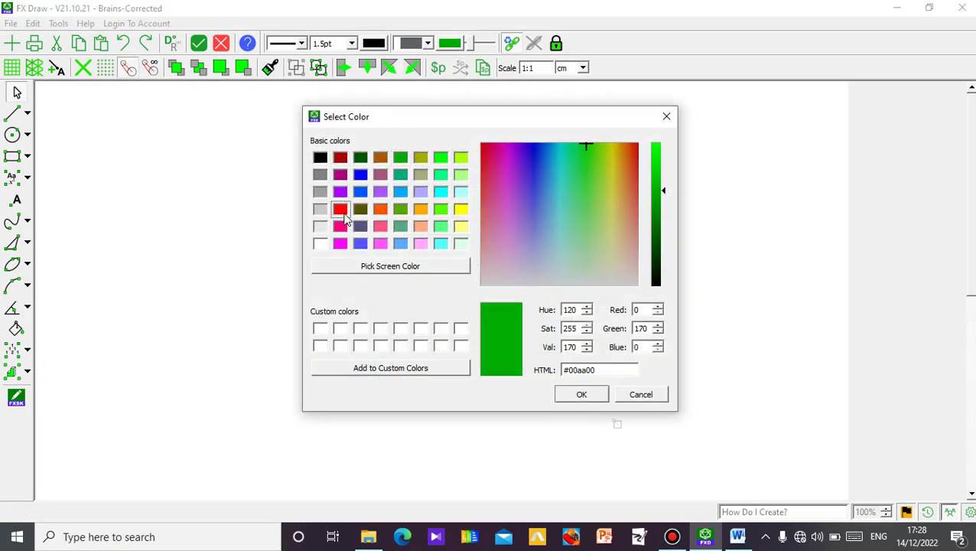
pyautogui.click(582, 394)
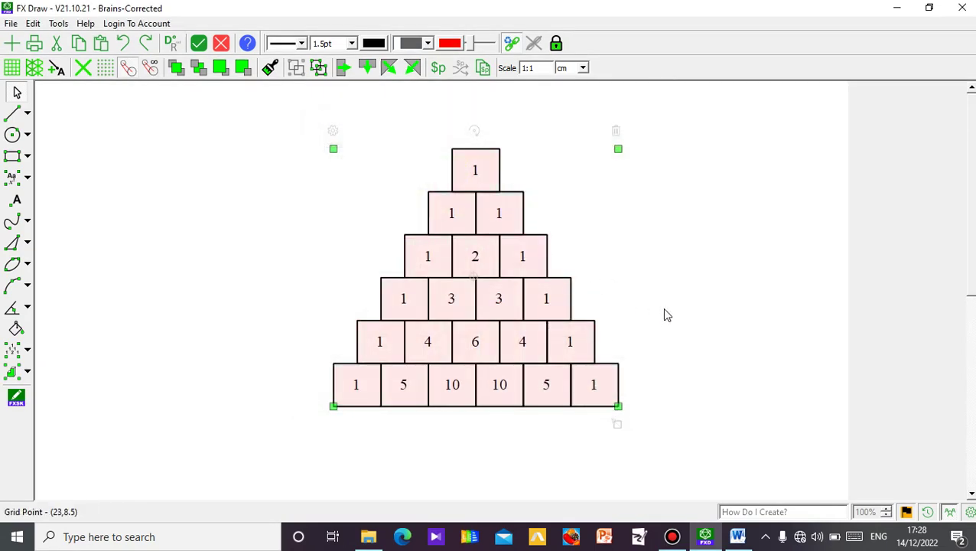
pyautogui.click(684, 310)
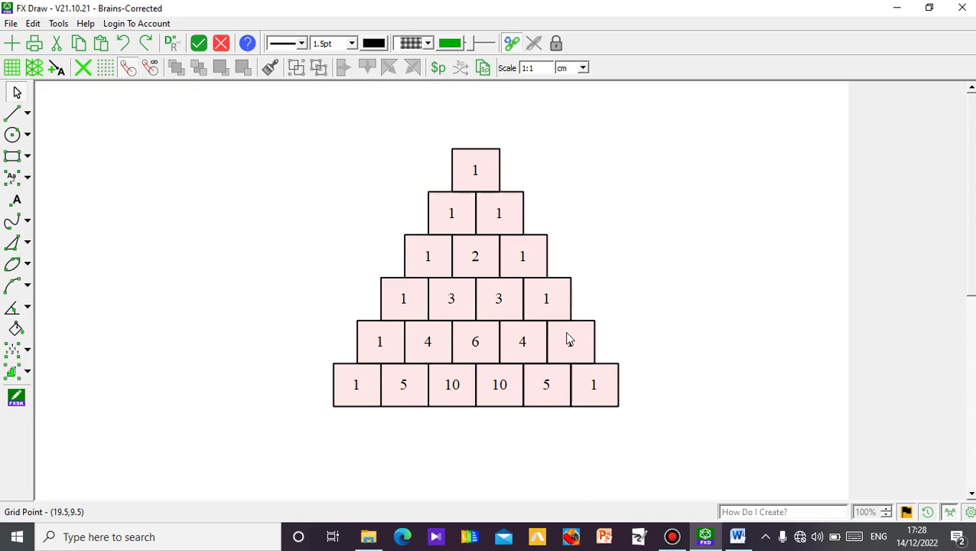
pyautogui.click(591, 383)
pyautogui.hotkey('ctrl', 'a')
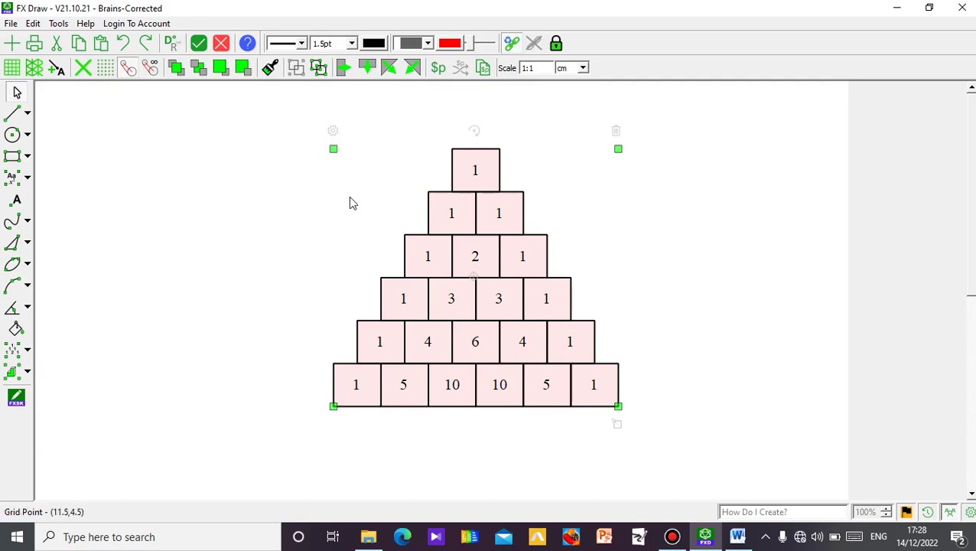
# Redraw the Pascal's triangle so it runs from row 0 to row 10.
pyautogui.moveTo(349, 197)
pyautogui.mouseDown()
pyautogui.moveTo(340, 173)
pyautogui.moveTo(348, 211)
pyautogui.mouseUp()
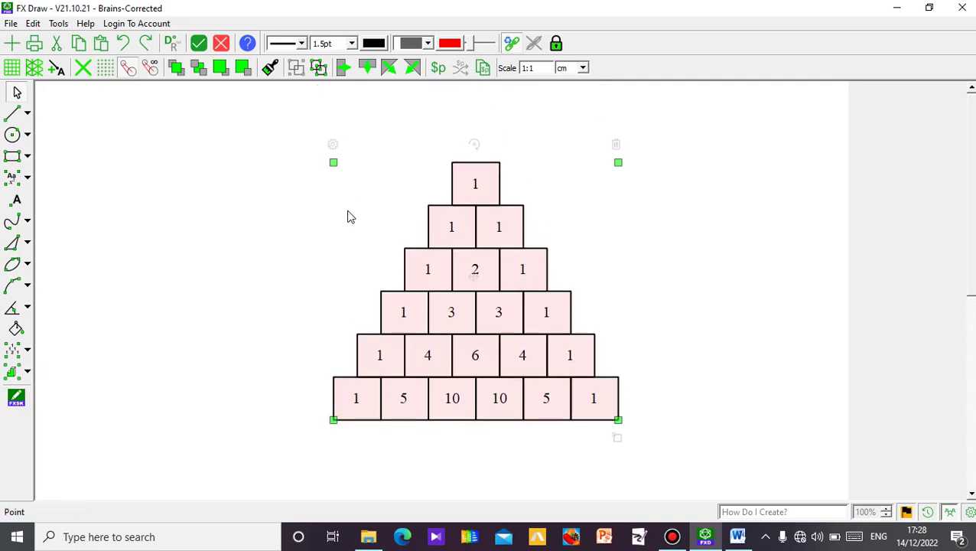
pyautogui.click(334, 145)
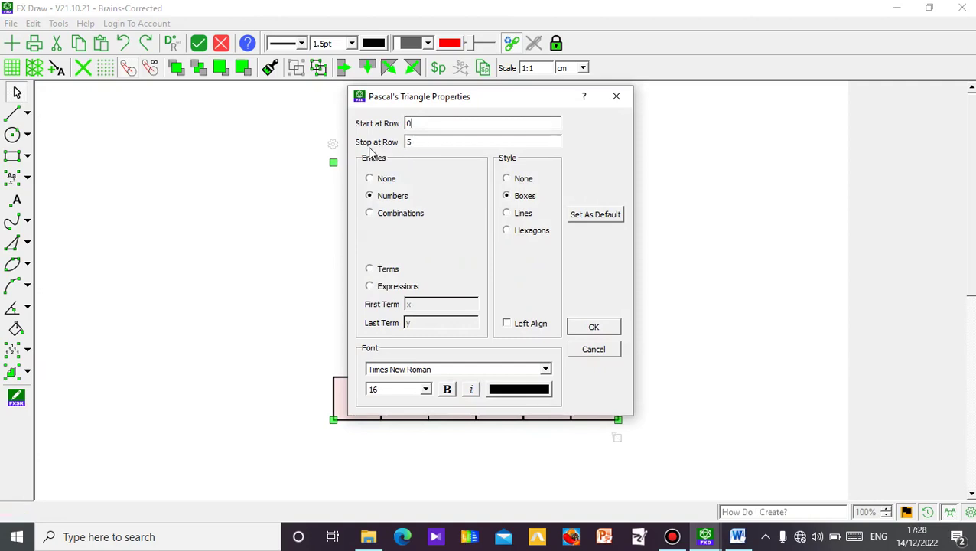
pyautogui.click(417, 126)
pyautogui.click(593, 326)
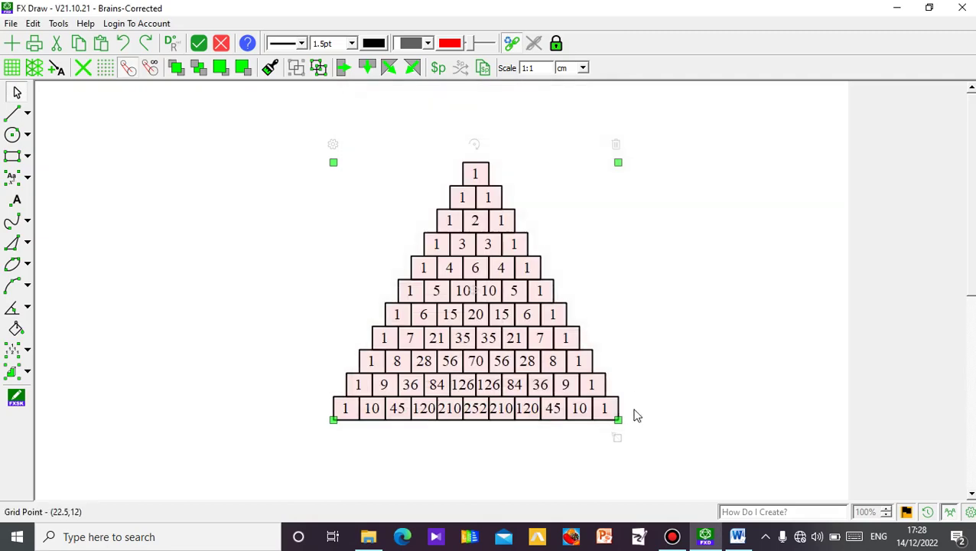
# Enlarge the eleven-row triangle, move it up and left, and stretch it taller.
pyautogui.moveTo(620, 423); pyautogui.dragTo(778, 468)
pyautogui.moveTo(444, 311); pyautogui.dragTo(315, 268)
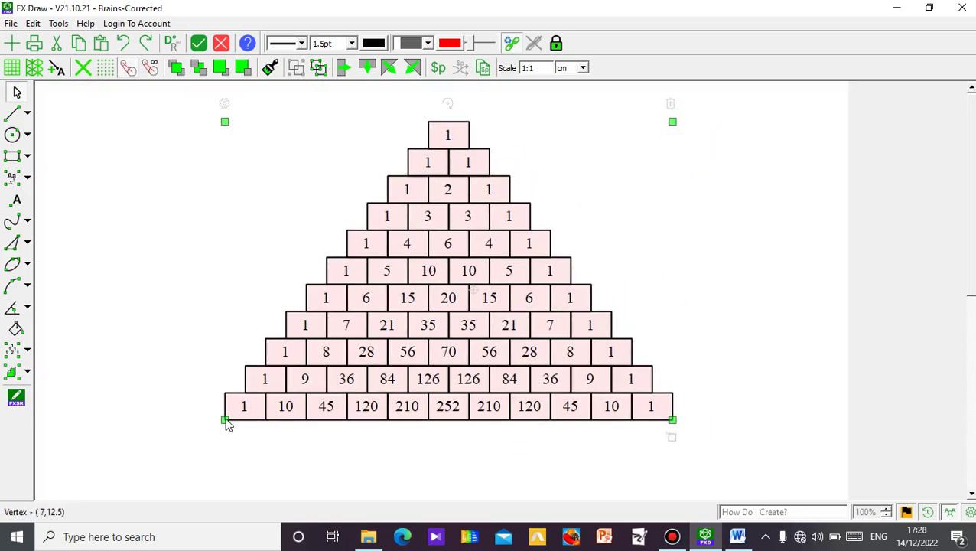
pyautogui.moveTo(224, 421); pyautogui.dragTo(221, 468)
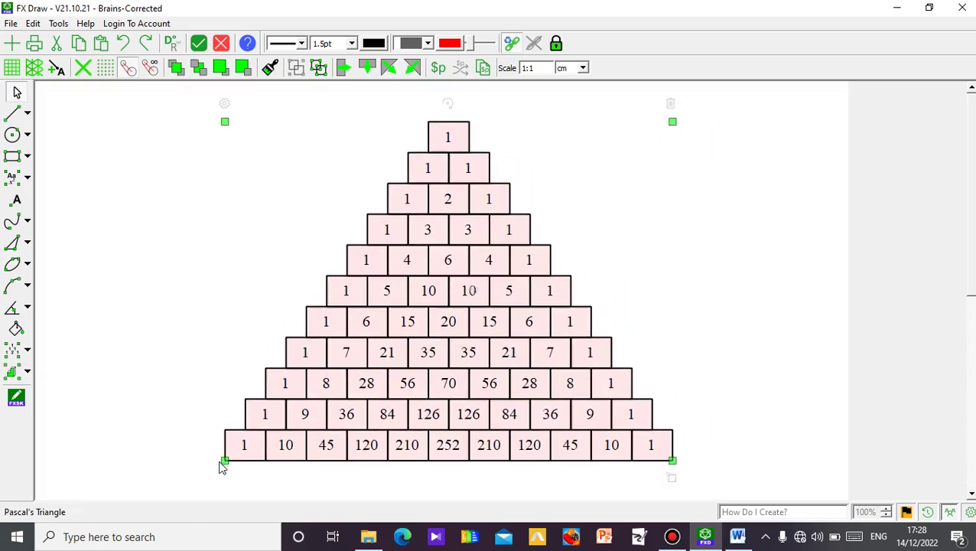
pyautogui.click(162, 288)
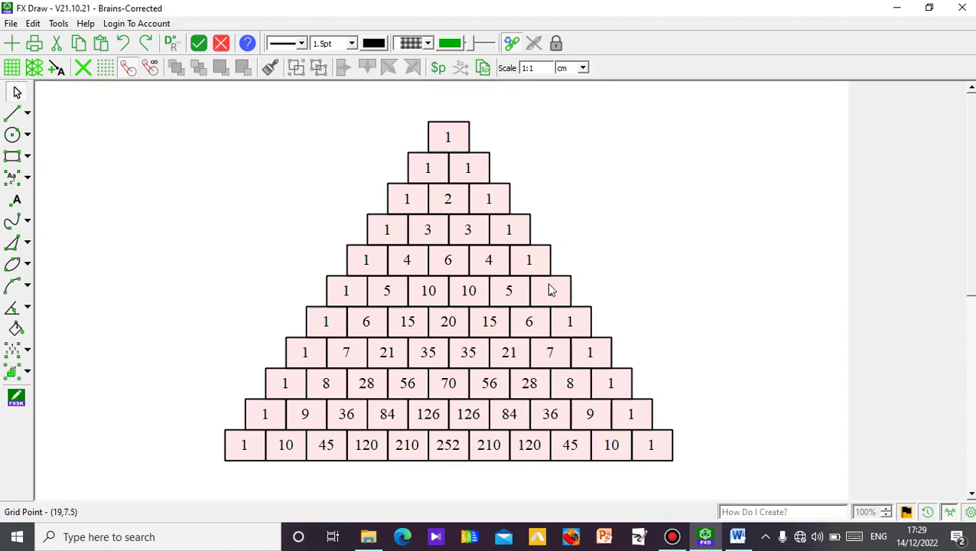
# Limit the triangle to rows 0–6 and display each entry as a binomial combination.
pyautogui.click(436, 185)
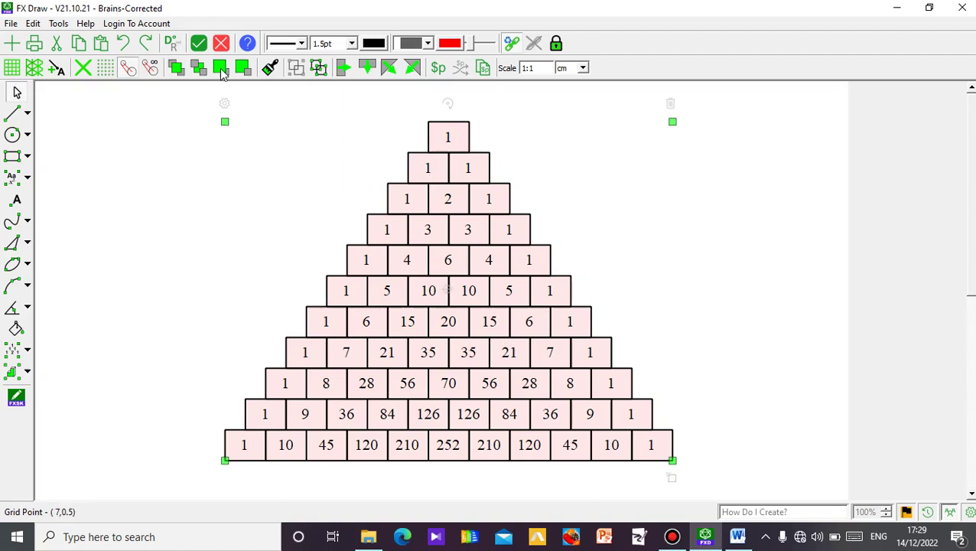
pyautogui.click(222, 105)
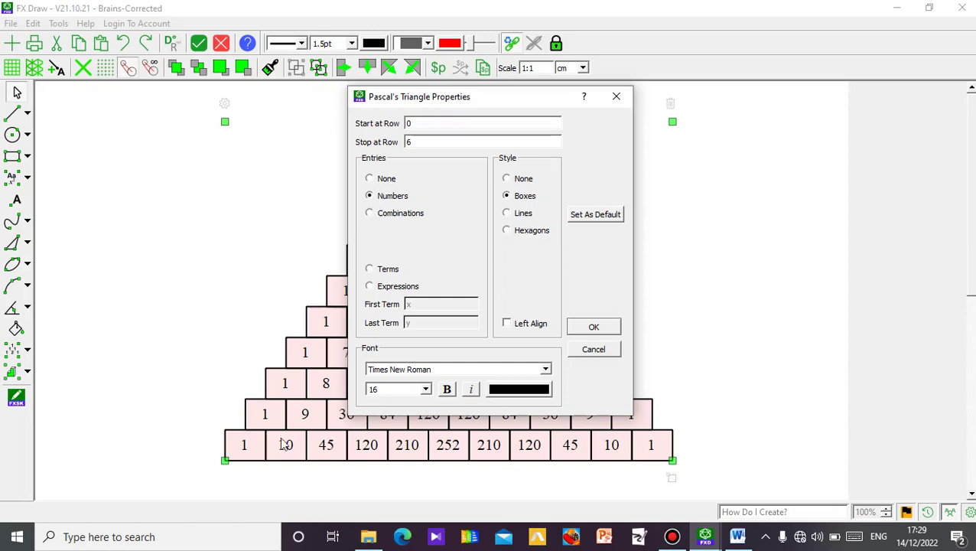
pyautogui.click(371, 214)
pyautogui.click(594, 328)
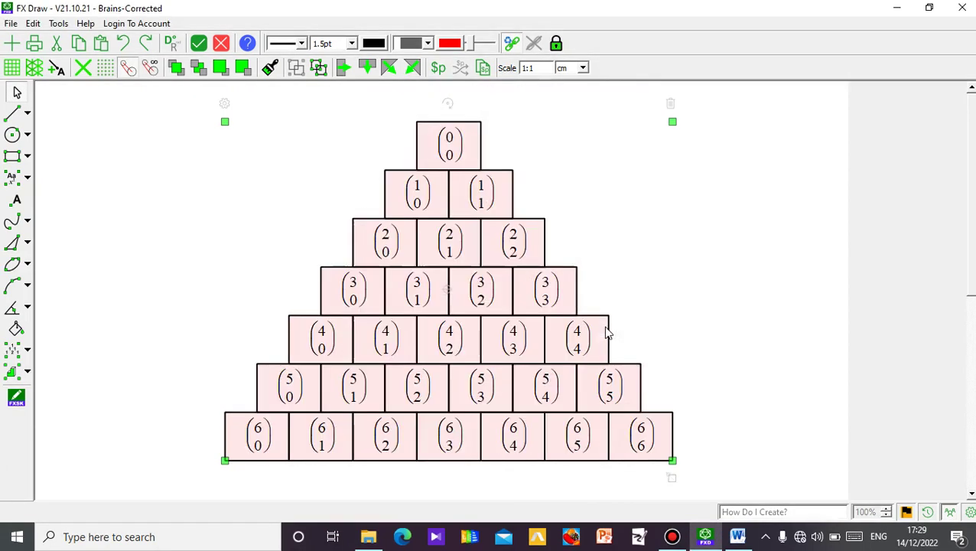
pyautogui.click(745, 322)
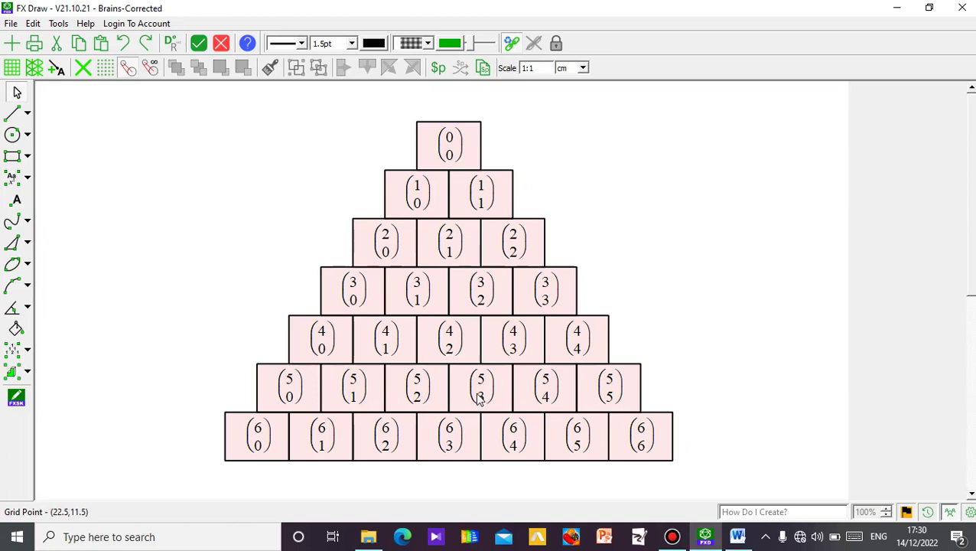
# Set the triangle's entries to Terms with first term x and last term y.
pyautogui.click(387, 329)
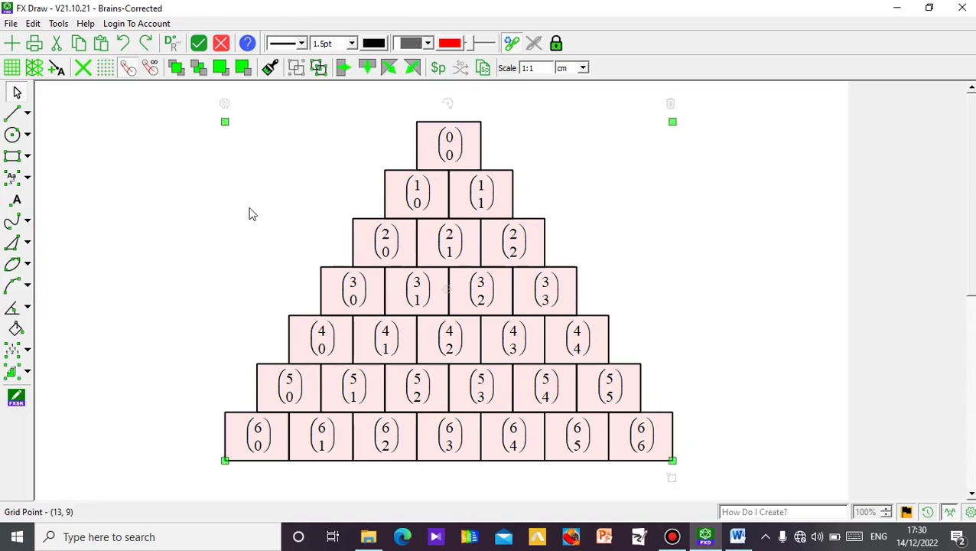
pyautogui.click(225, 104)
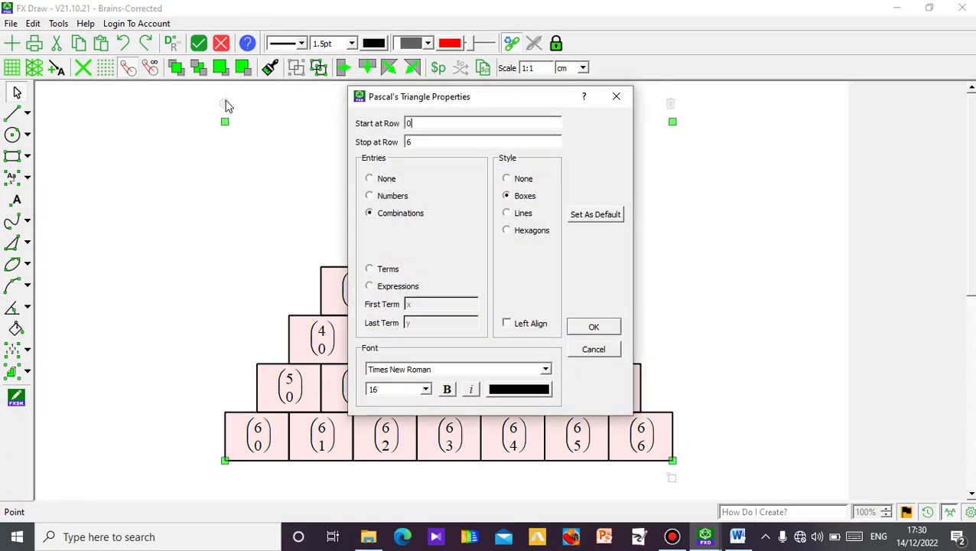
pyautogui.click(374, 273)
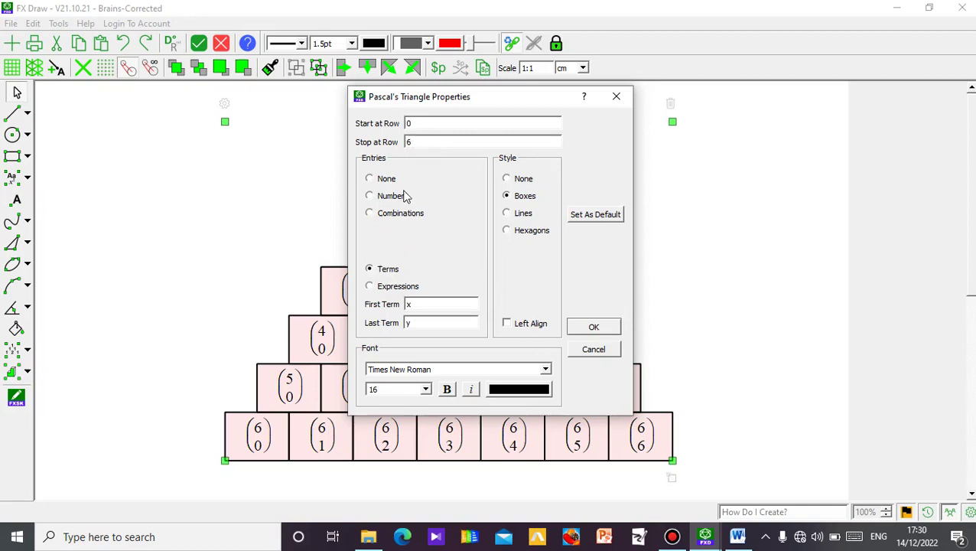
pyautogui.click(594, 328)
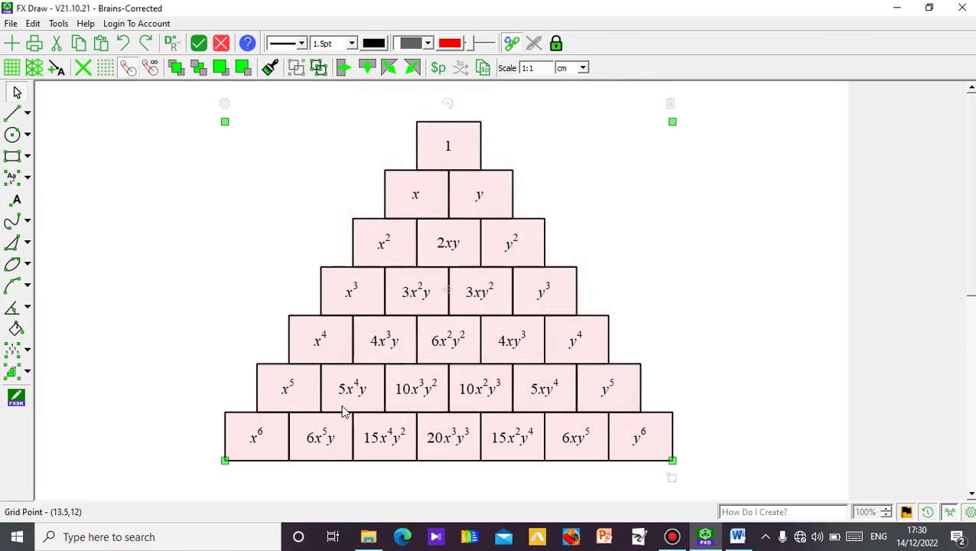
pyautogui.click(225, 104)
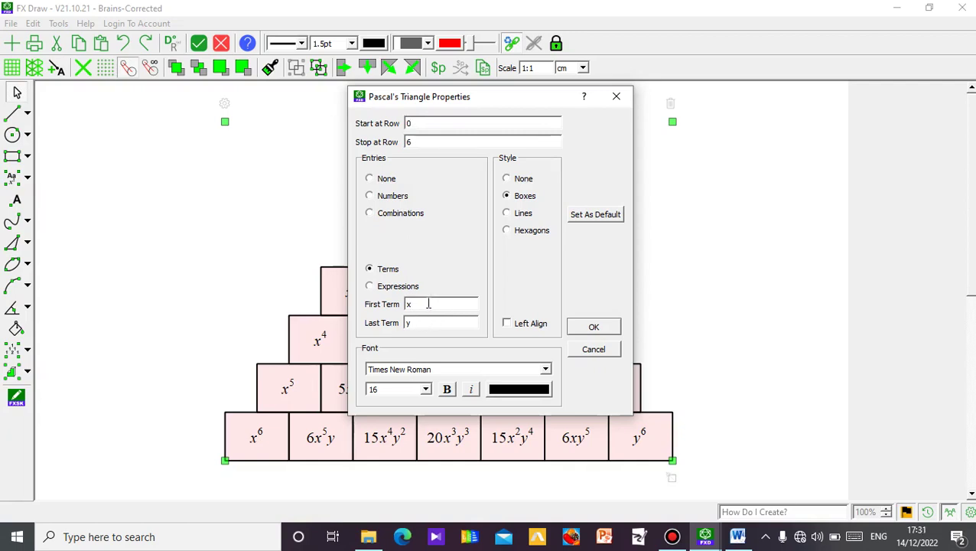
pyautogui.click(593, 327)
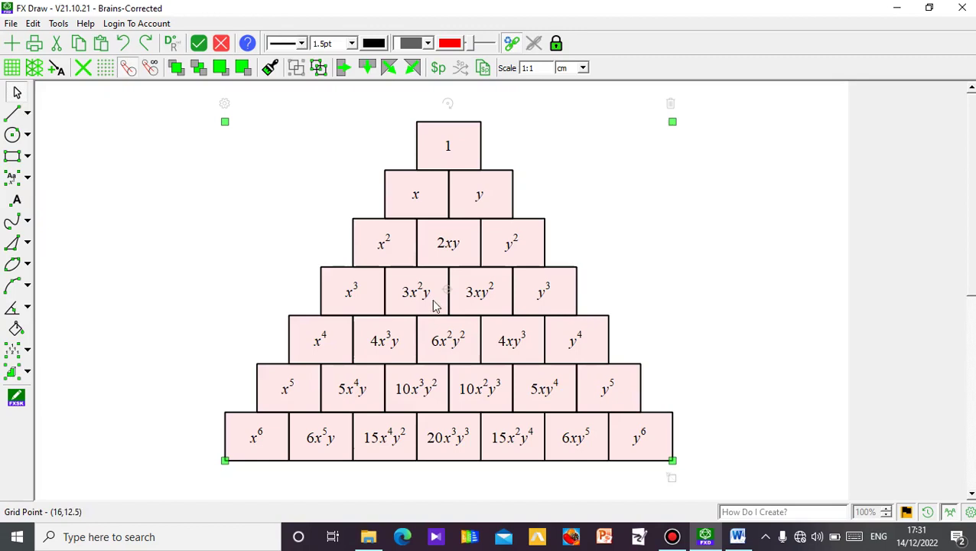
# Show entries as full (x + y) expansions and widen the object to the left and right.
pyautogui.click(225, 104)
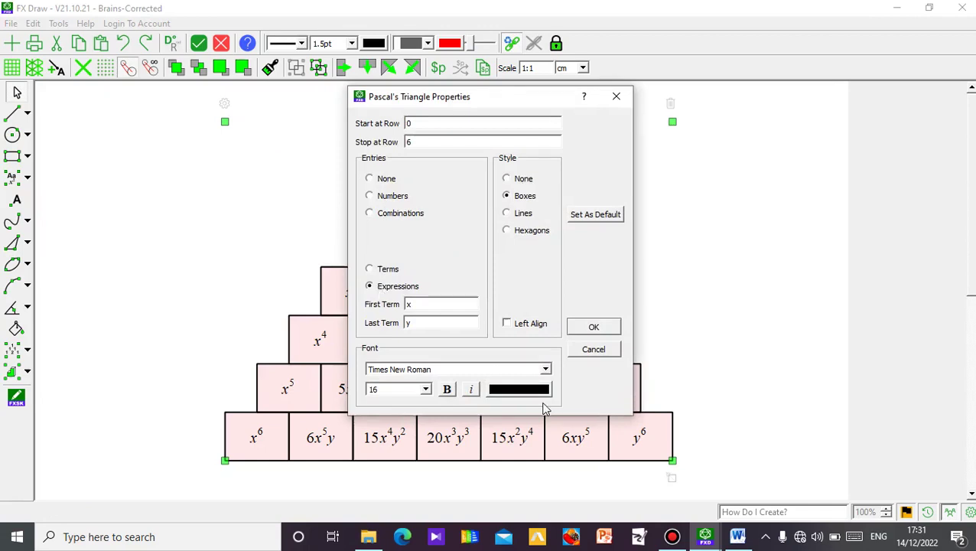
pyautogui.click(605, 325)
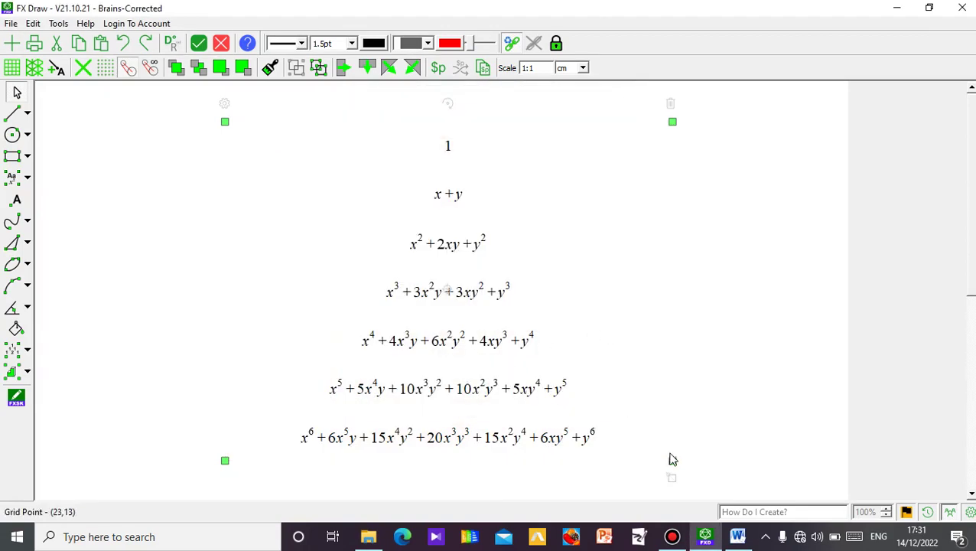
pyautogui.moveTo(672, 463); pyautogui.dragTo(727, 462)
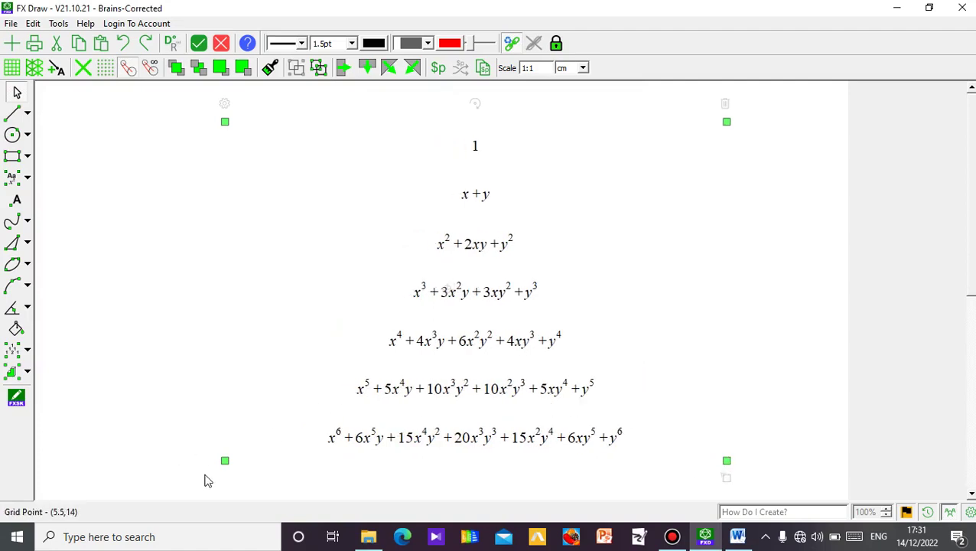
pyautogui.moveTo(224, 463); pyautogui.dragTo(160, 457)
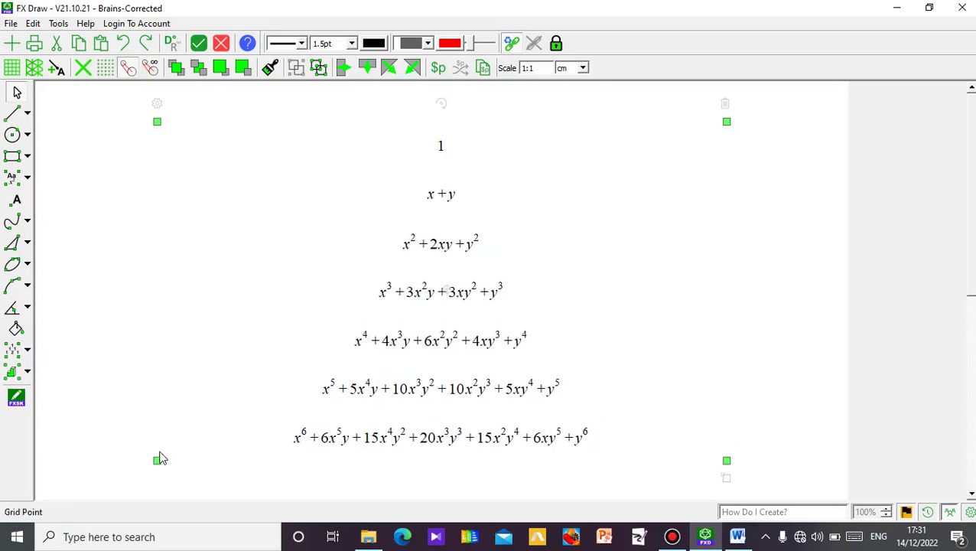
pyautogui.click(114, 292)
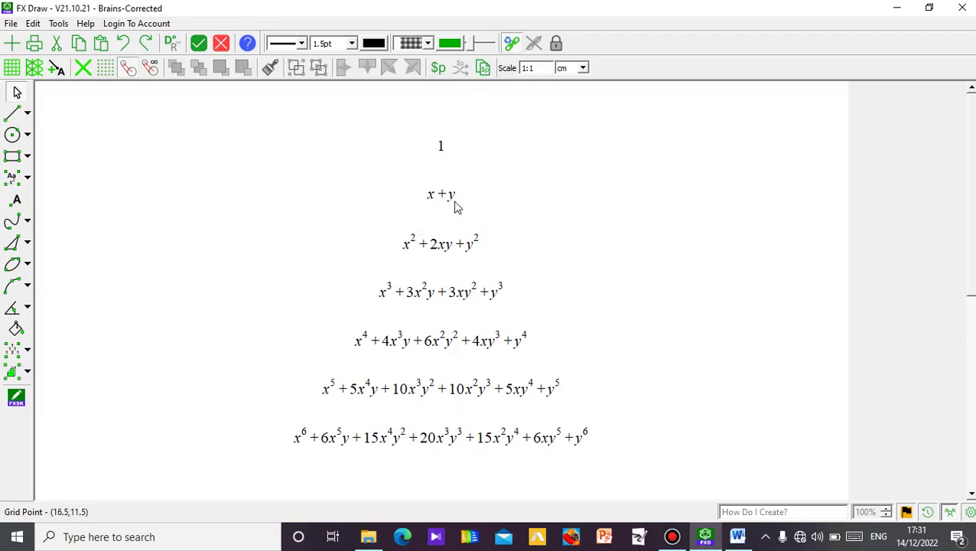
pyautogui.click(461, 346)
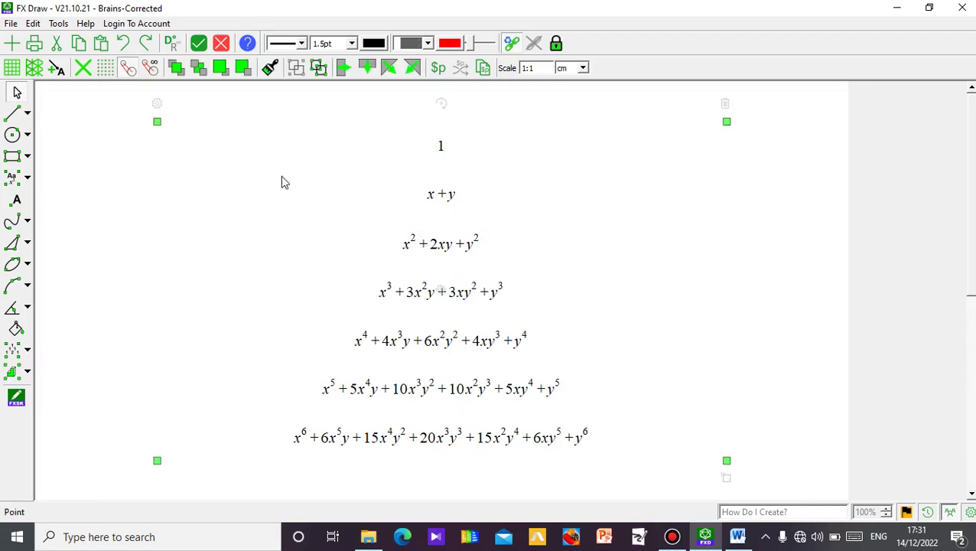
# Set the first term to 1 and the last term to x, giving powers of (1 + x).
pyautogui.click(157, 104)
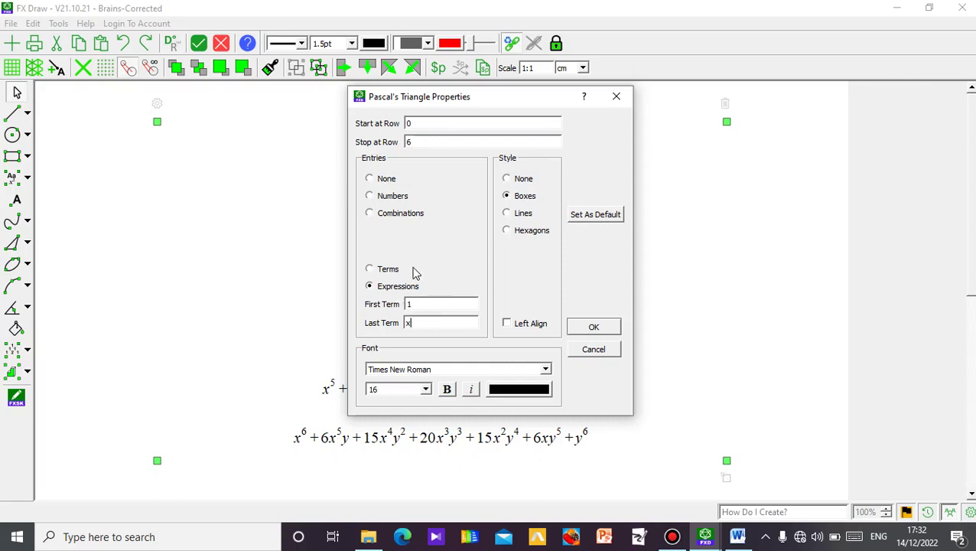
pyautogui.click(593, 328)
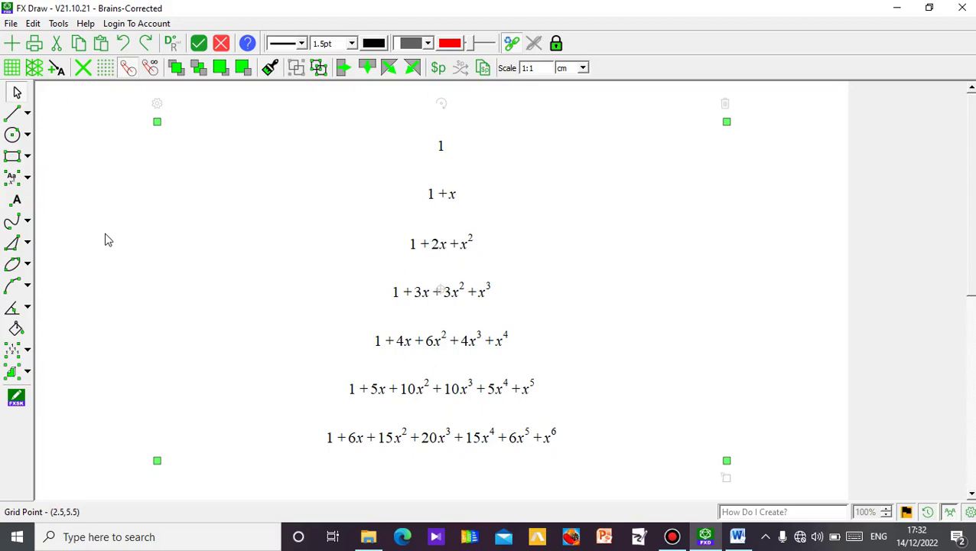
pyautogui.click(85, 176)
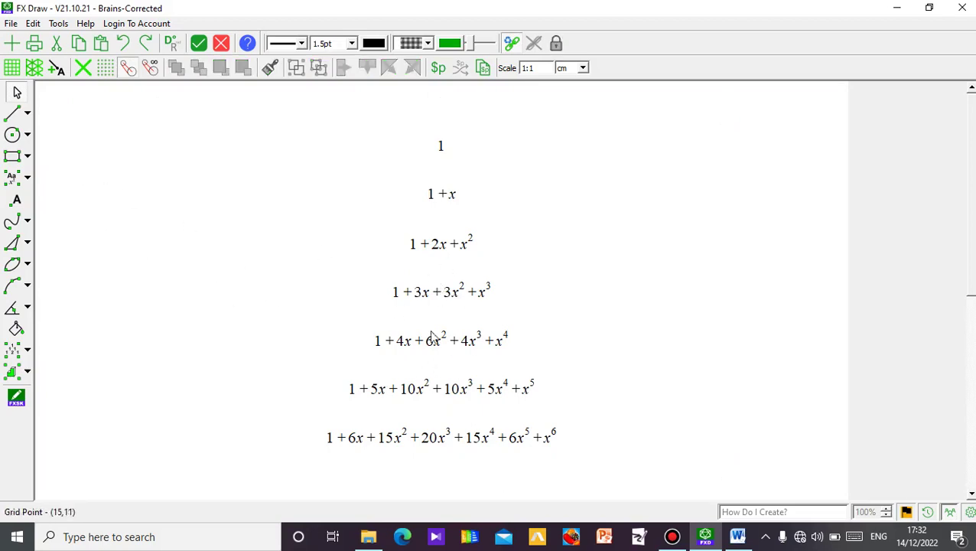
pyautogui.click(497, 390)
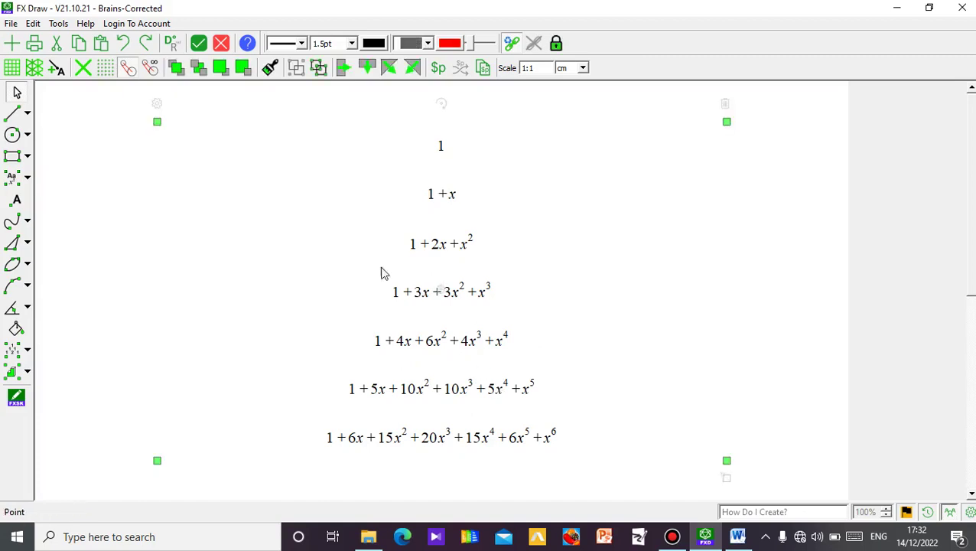
# Change the last term to p so rows read 1 + p, 1 + 2p + p², and so on.
pyautogui.click(157, 105)
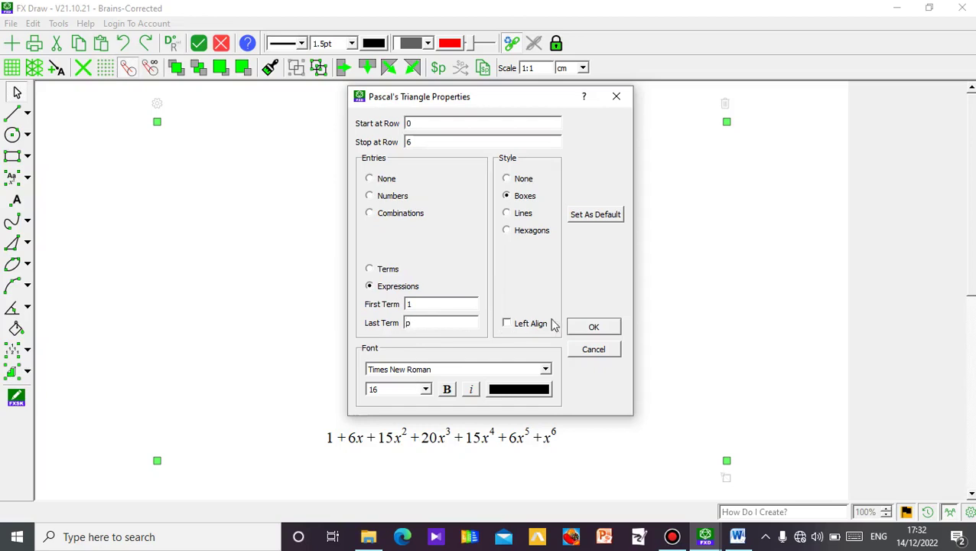
pyautogui.click(583, 327)
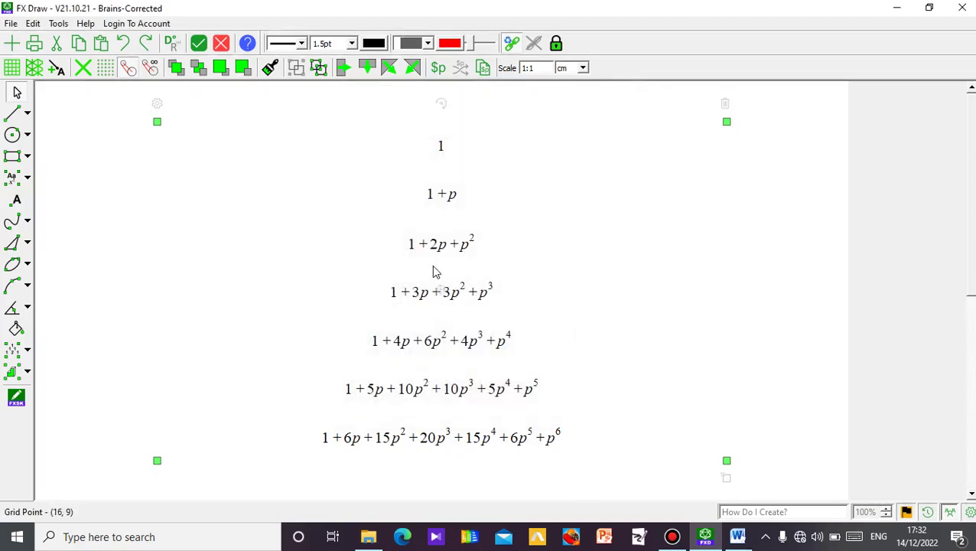
pyautogui.click(792, 310)
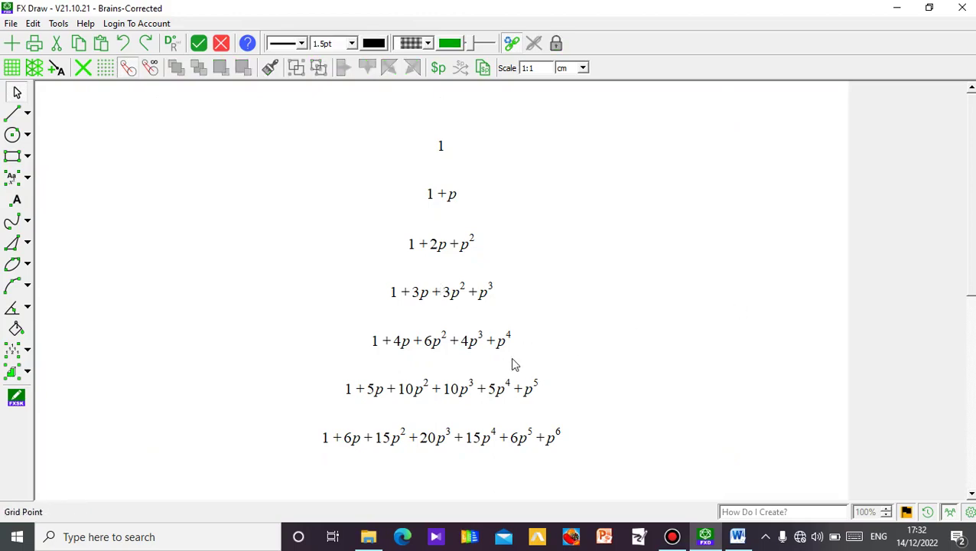
pyautogui.click(514, 365)
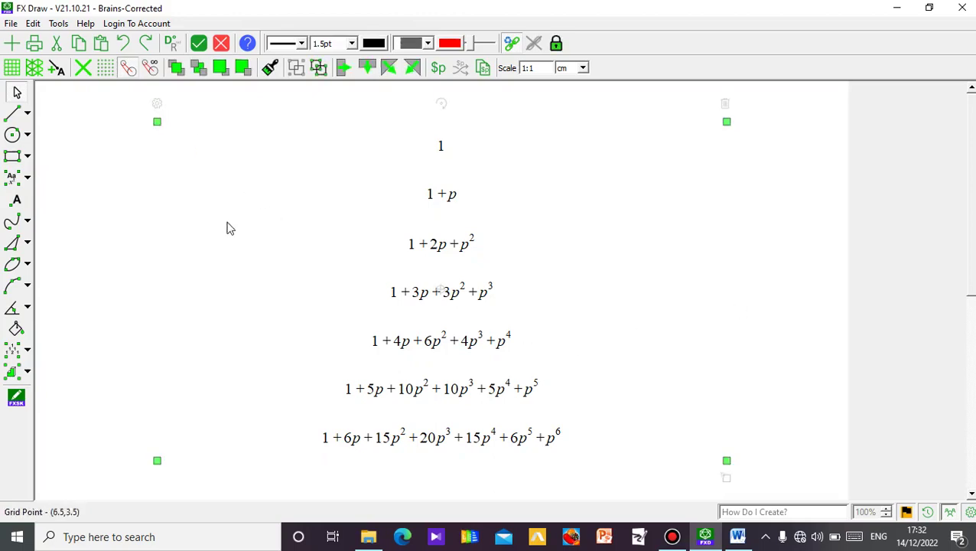
# Centre the p-expansion graphic on the Word page and reopen it in FX Draw with Efofex Edit.
pyautogui.click(99, 223)
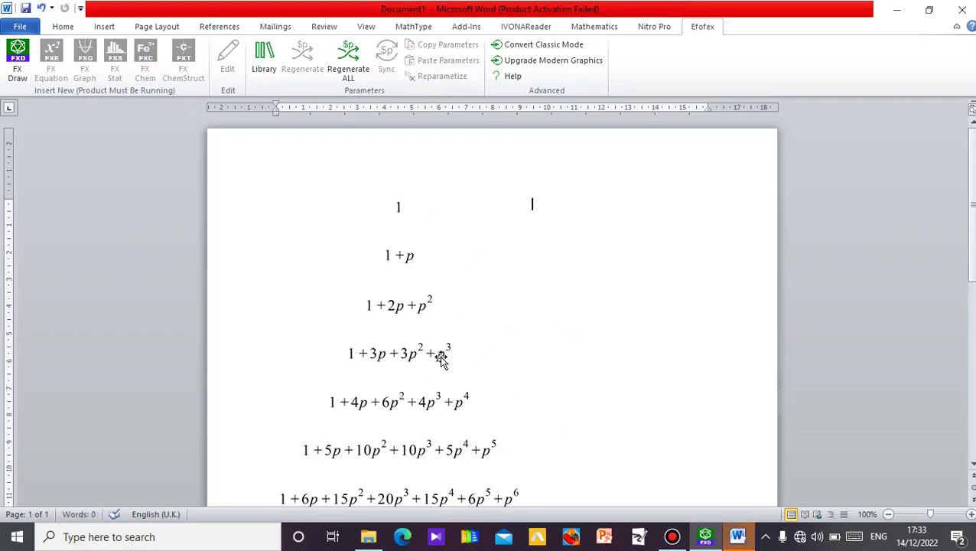
pyautogui.moveTo(441, 359); pyautogui.dragTo(550, 350)
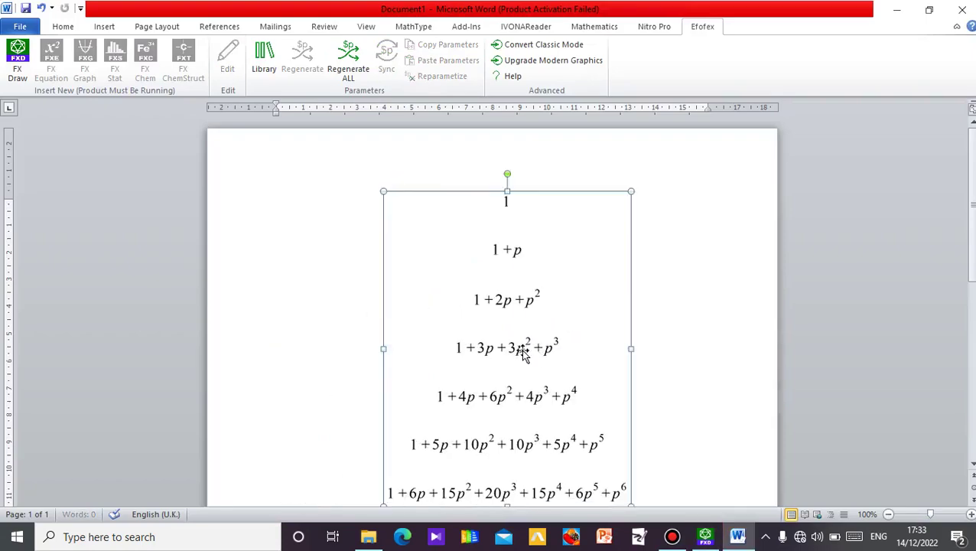
pyautogui.scroll(-1, 973, 237)
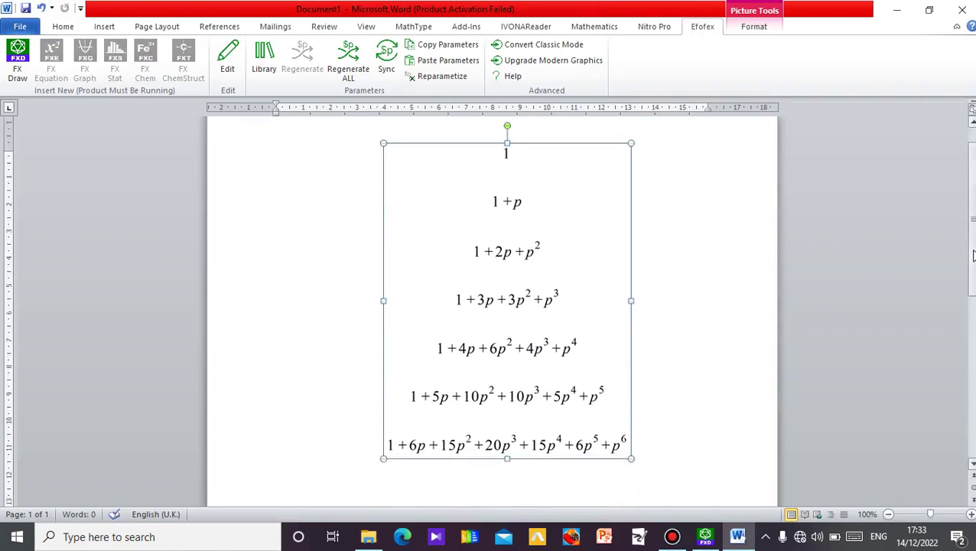
pyautogui.click(671, 340)
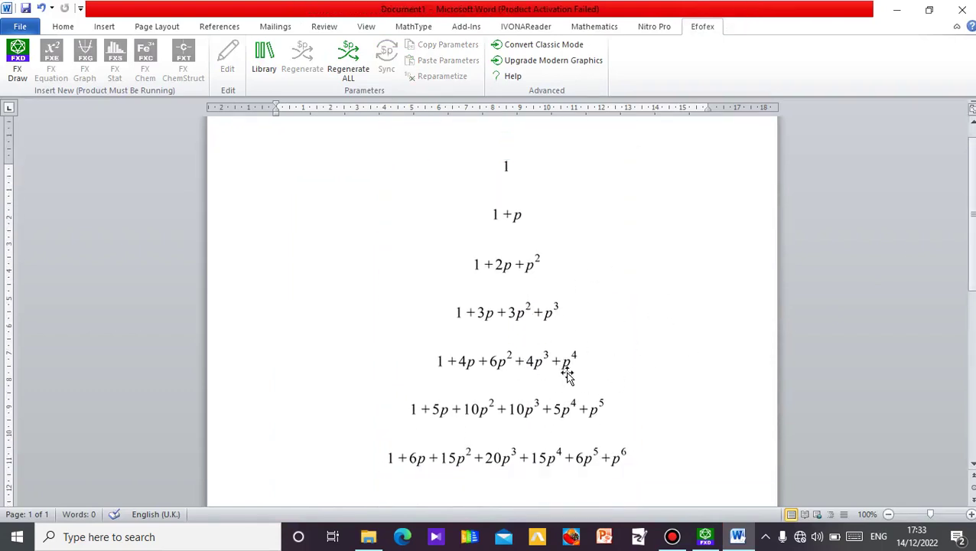
pyautogui.click(500, 338)
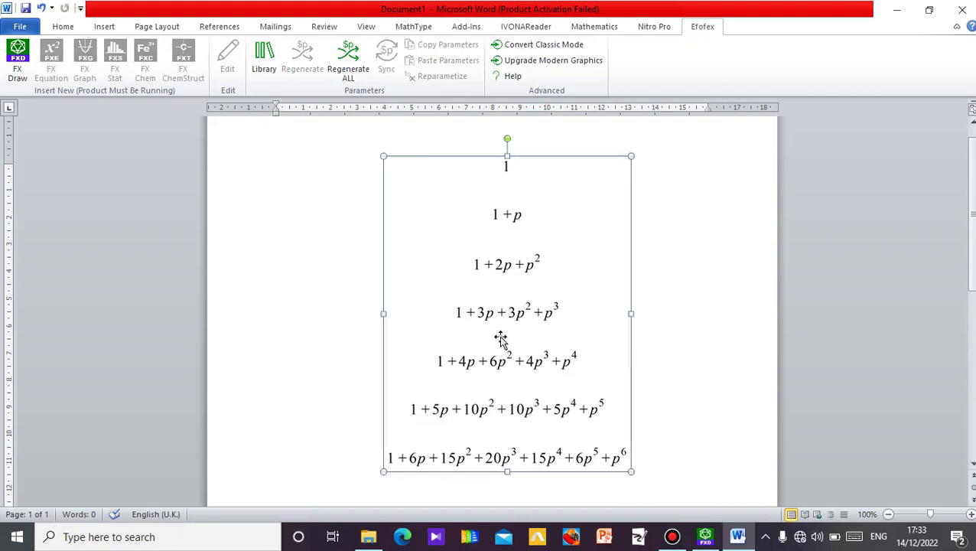
pyautogui.click(236, 81)
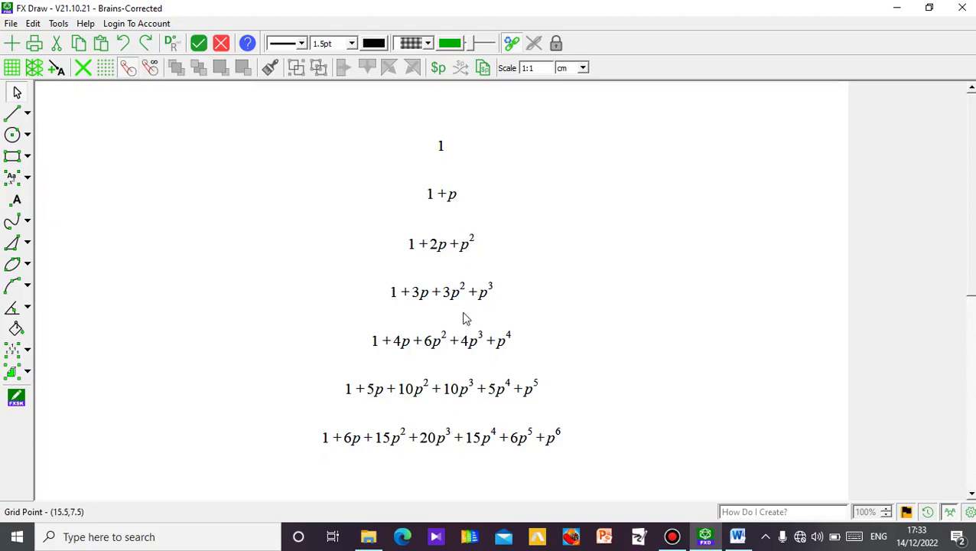
# Switch the entries back to Numbers, narrow the triangle, and stop it at row 5.
pyautogui.doubleClick(430, 286)
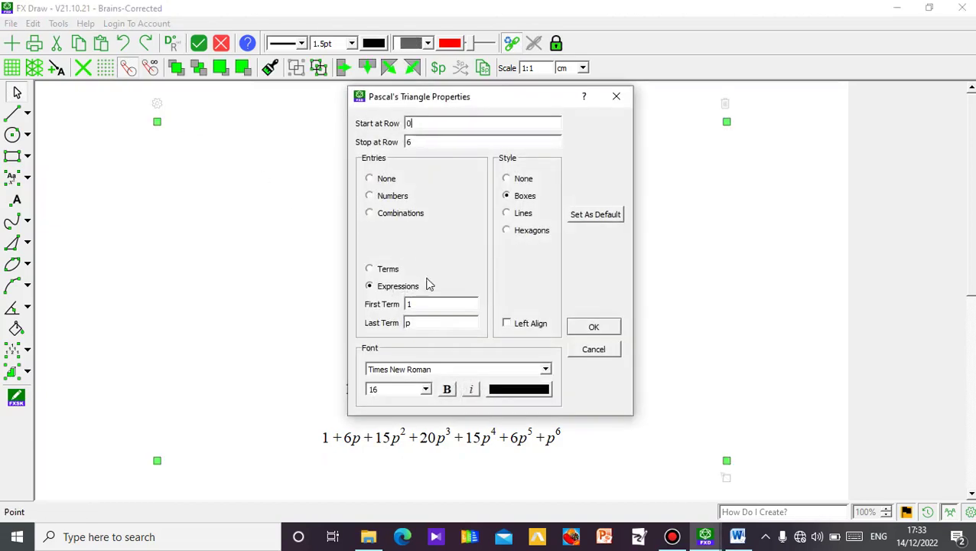
pyautogui.click(371, 197)
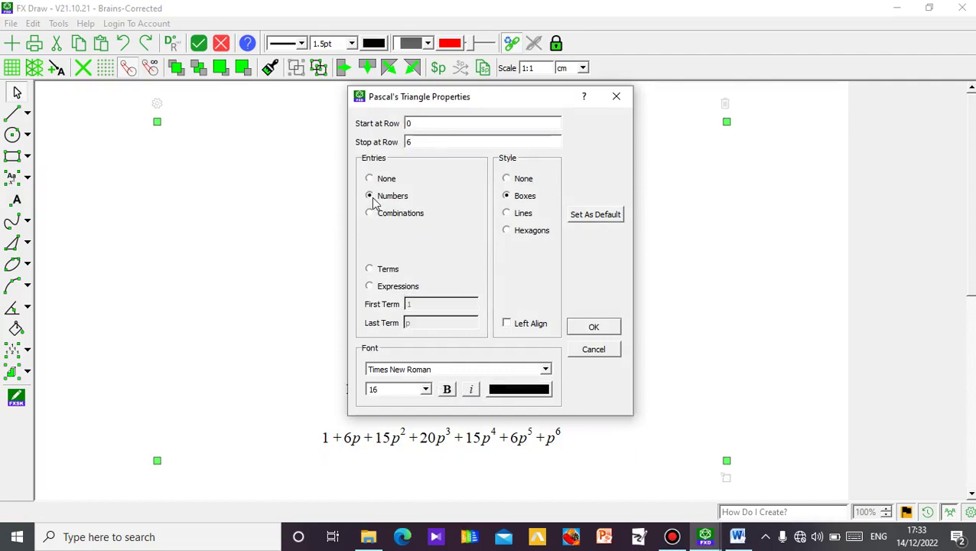
pyautogui.click(592, 329)
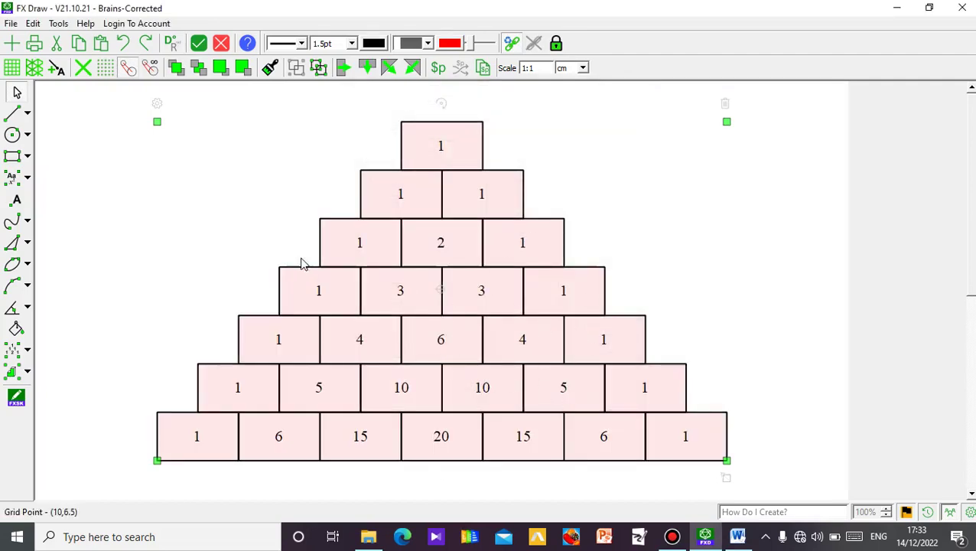
pyautogui.moveTo(157, 463); pyautogui.dragTo(224, 462)
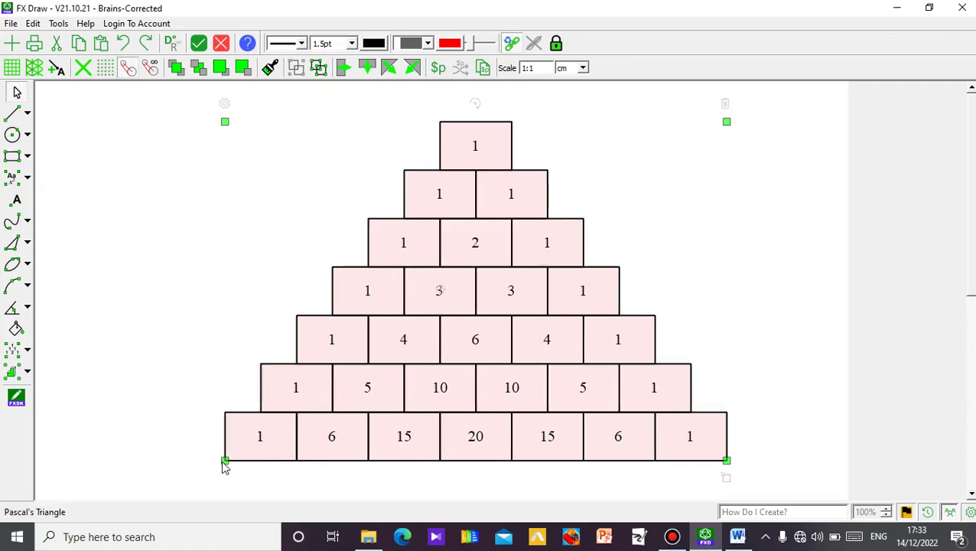
pyautogui.click(224, 103)
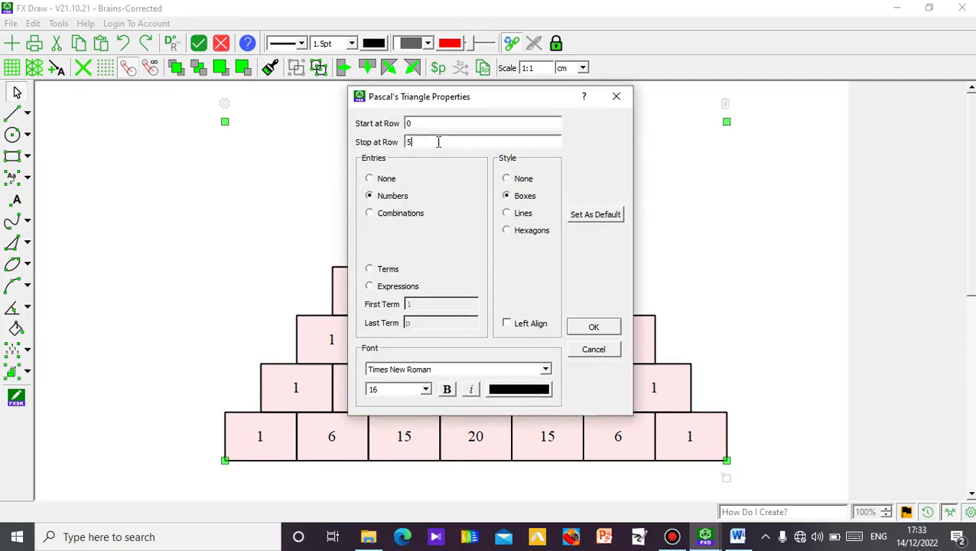
pyautogui.click(610, 327)
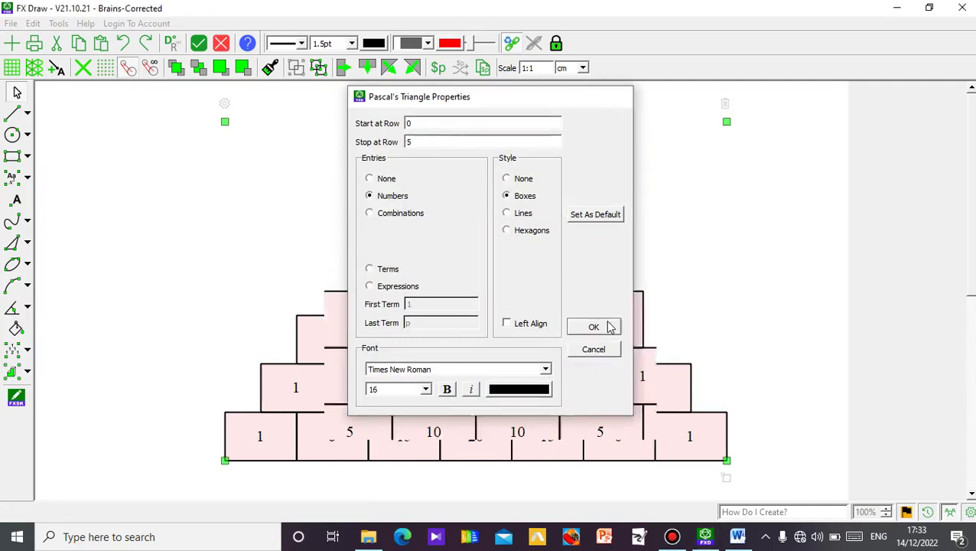
# Return the pink boxed triangle to Word, shift it left on the page, and select it.
pyautogui.click(200, 45)
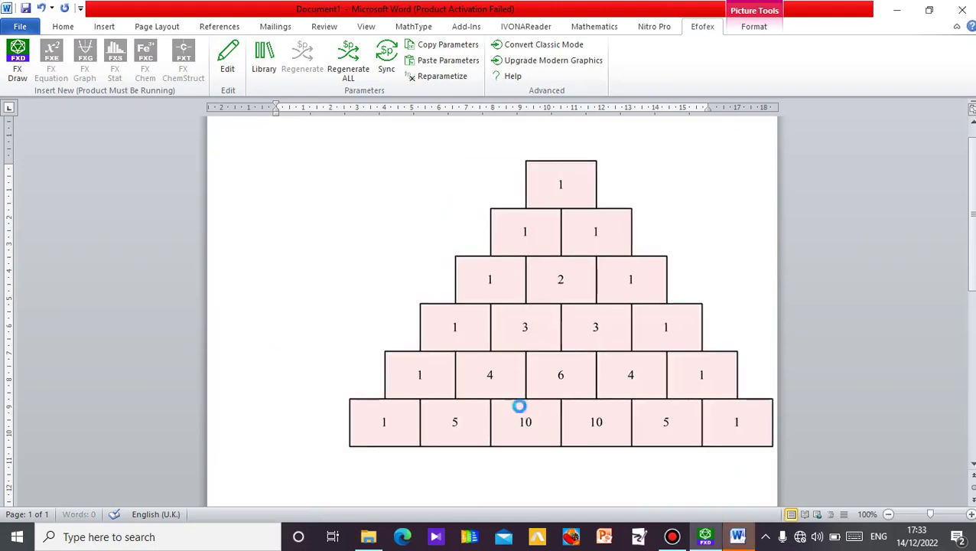
pyautogui.moveTo(562, 392); pyautogui.dragTo(496, 389)
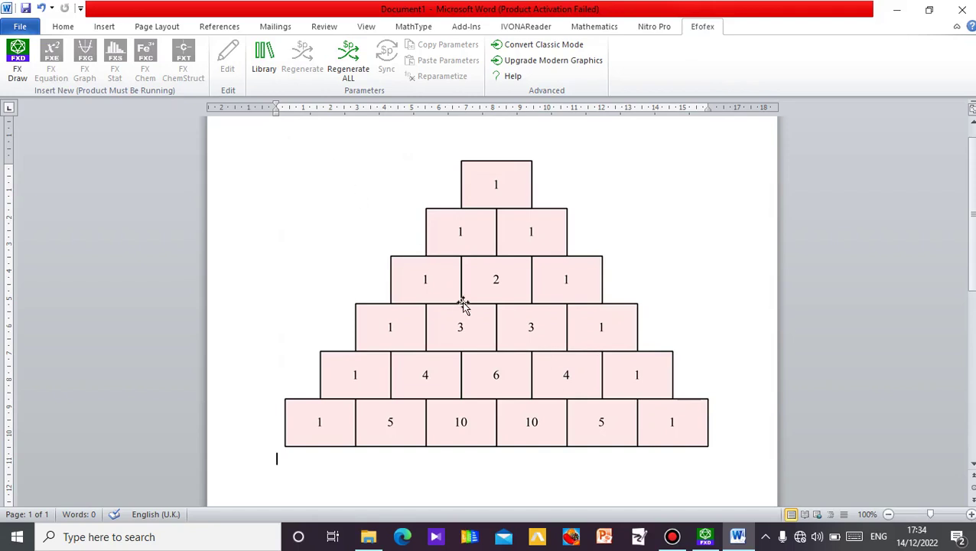
pyautogui.click(566, 374)
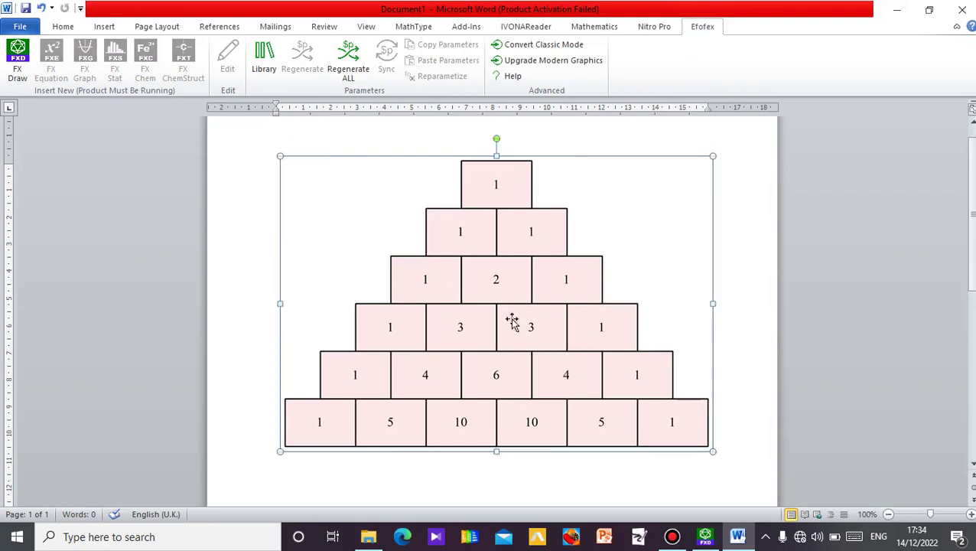
# Reopen the triangle in FX Draw and restyle it as zigzag lines showing expressions.
pyautogui.click(233, 71)
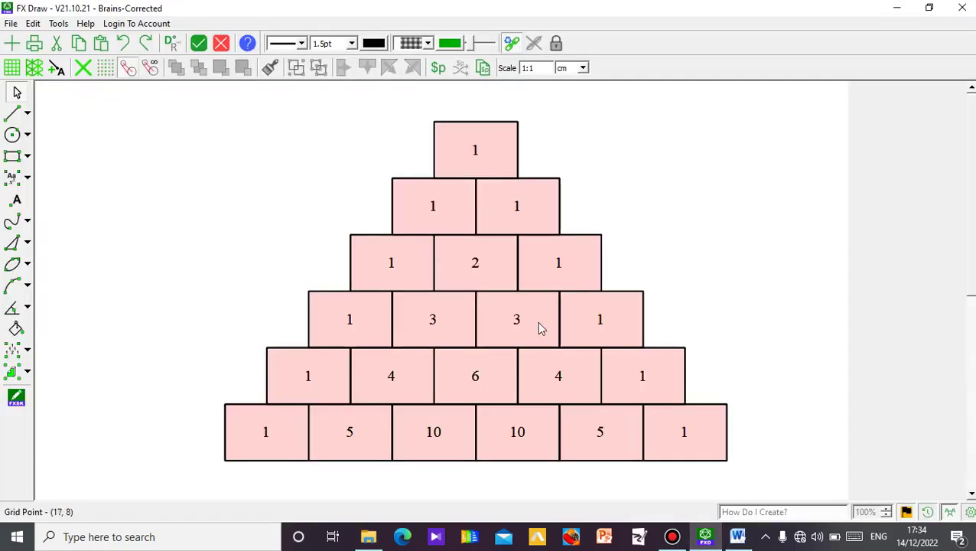
pyautogui.click(291, 435)
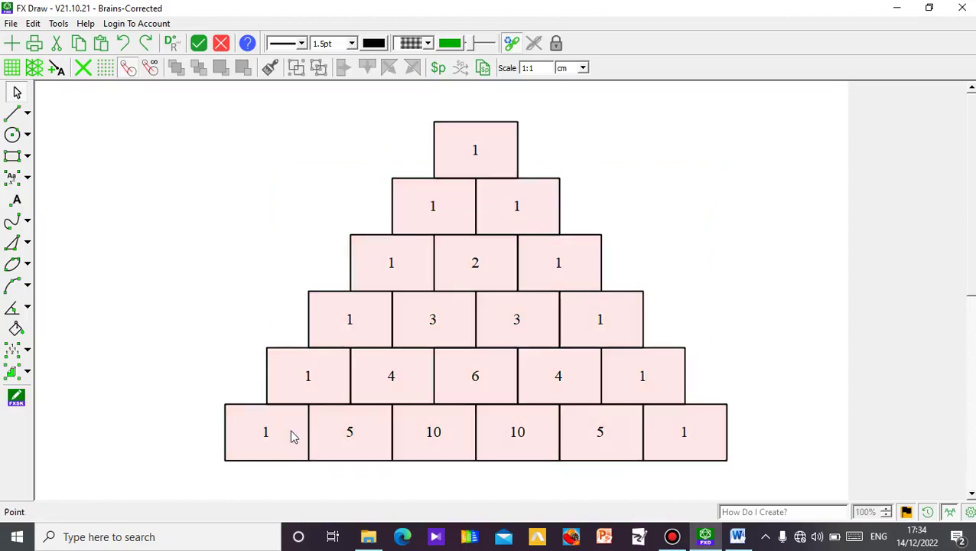
pyautogui.click(226, 103)
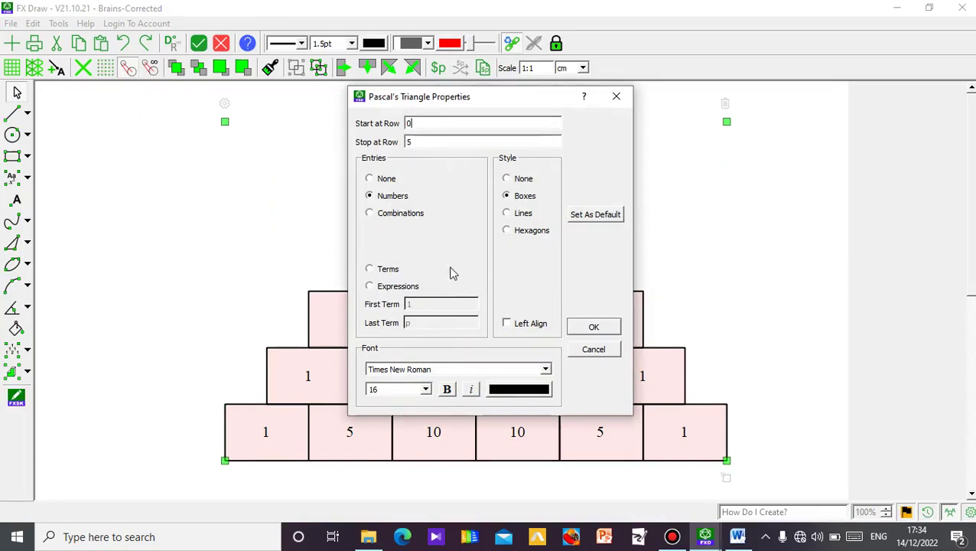
pyautogui.click(370, 287)
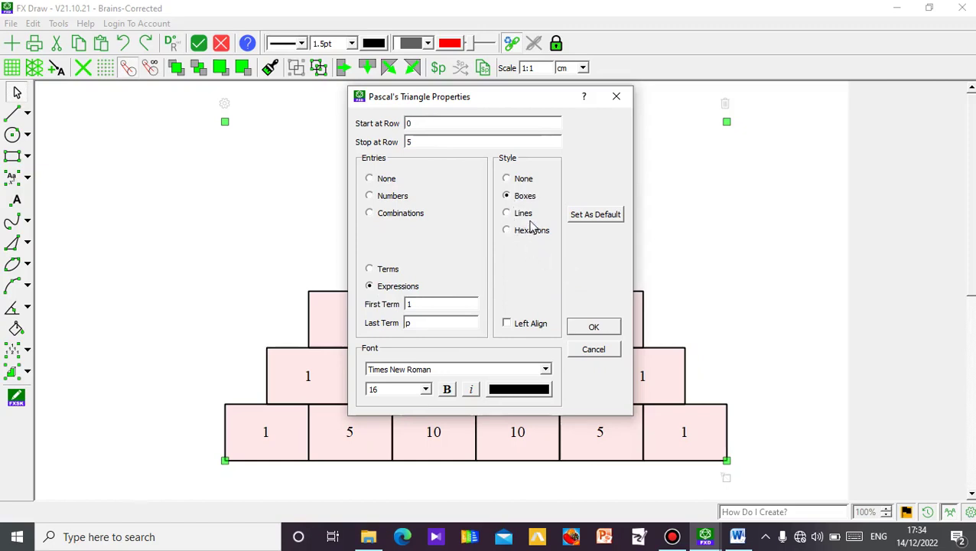
pyautogui.click(593, 326)
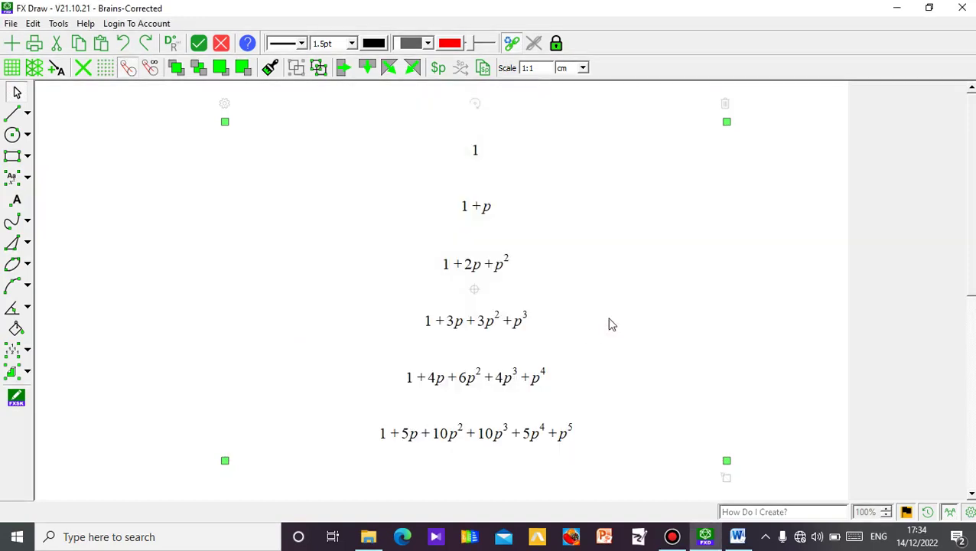
# Switch the triangle's entries back to numbers while keeping the lines style.
pyautogui.click(224, 103)
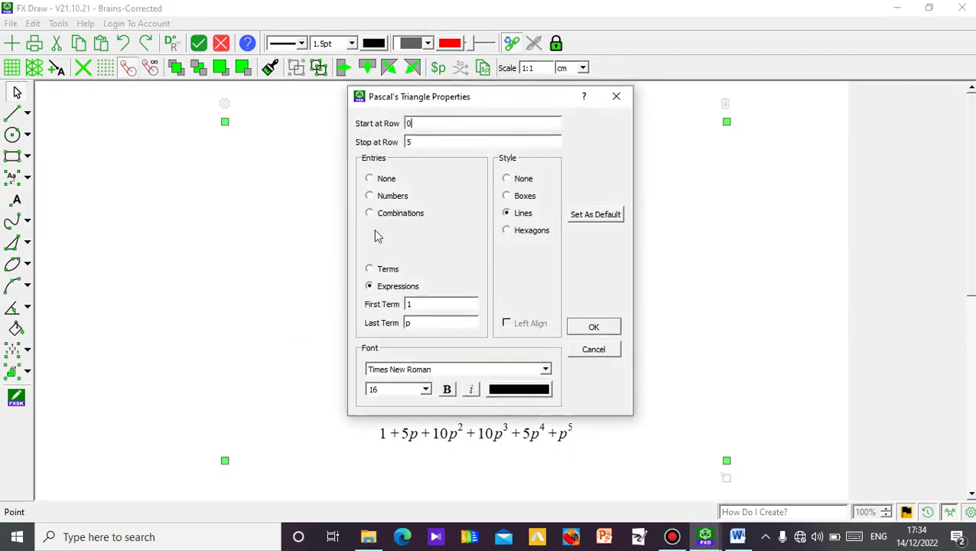
pyautogui.click(370, 198)
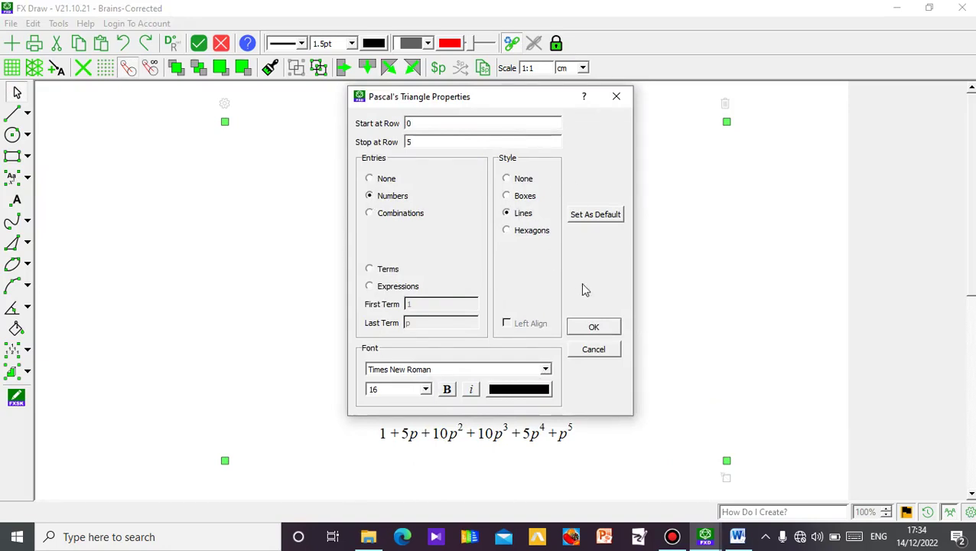
pyautogui.click(595, 326)
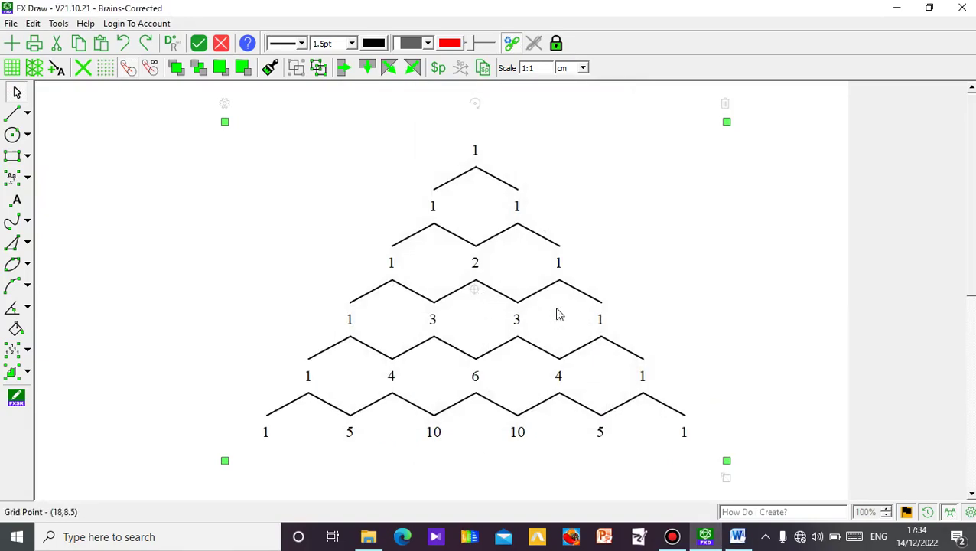
# Change the triangle's style to pink hexagons around each number.
pyautogui.click(224, 103)
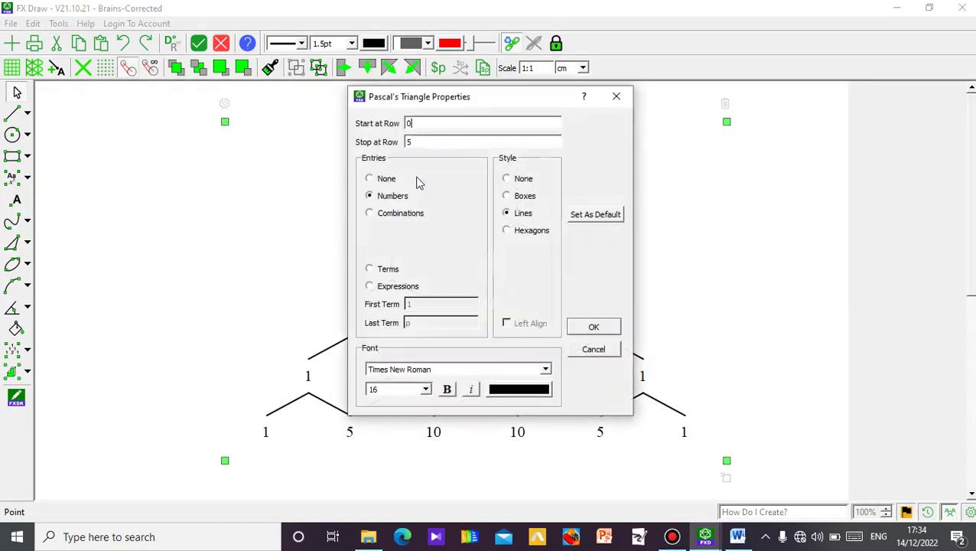
pyautogui.click(601, 327)
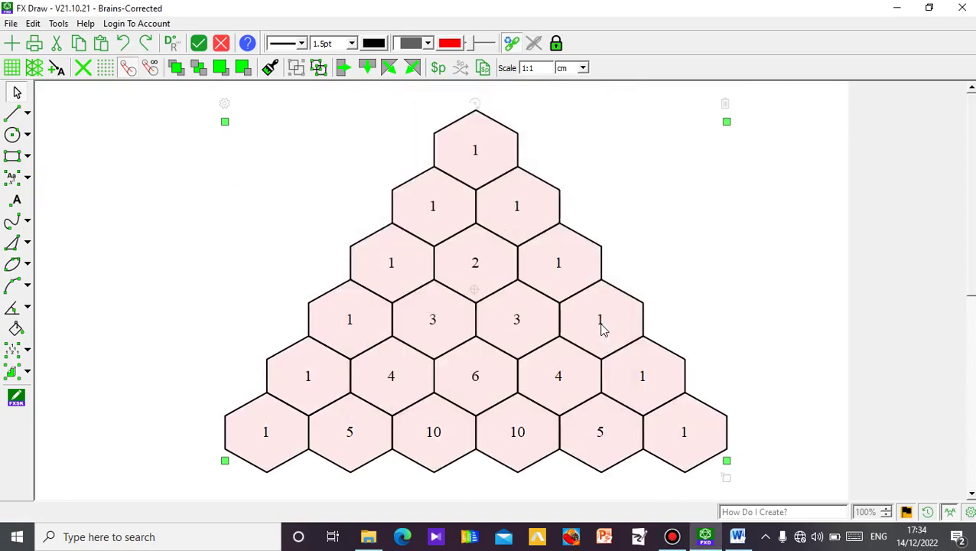